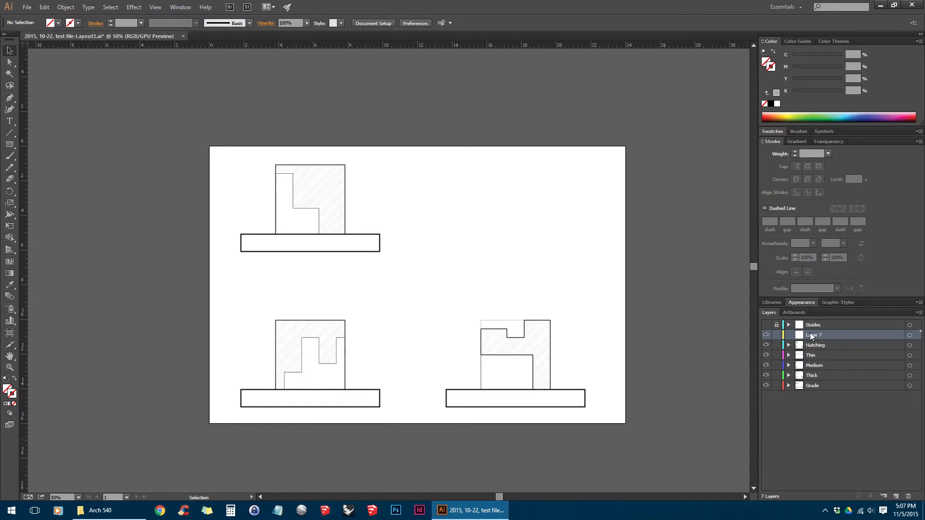
# Rename Layer 7 as Linework
pyautogui.doubleClick(814, 334)
pyautogui.write('L')
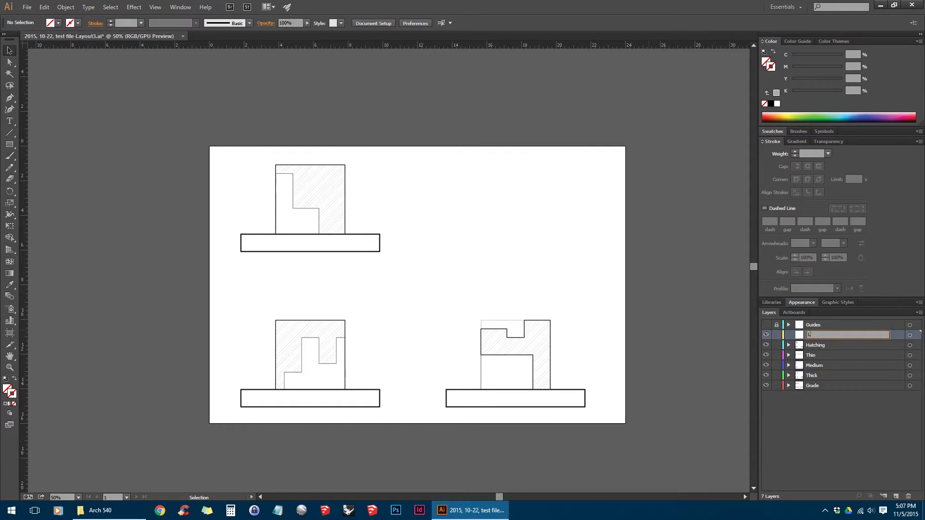
pyautogui.write('inework')
pyautogui.press('Return')
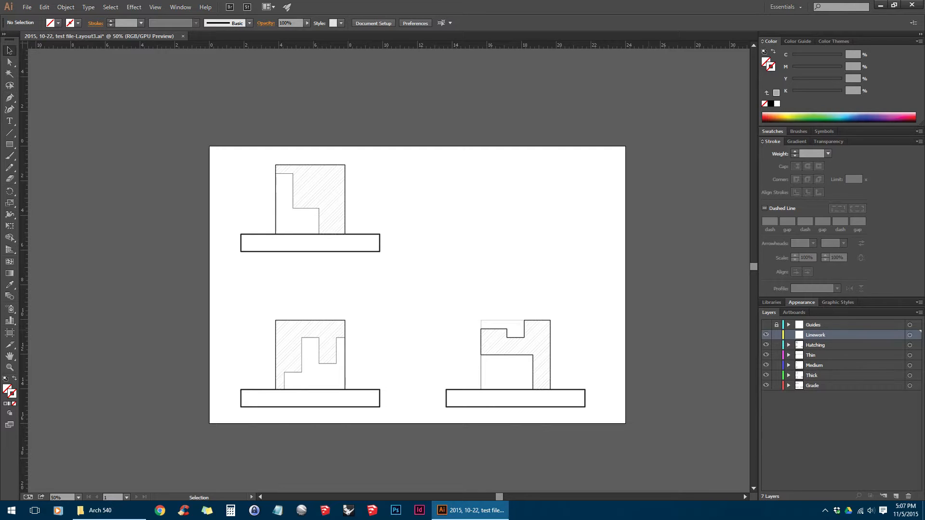
# Nest the Hatching, Thin, Medium, Thick and Grade layers inside the Linework layer, check them by toggling its visibility, and collapse it
pyautogui.click(845, 346)
pyautogui.keyDown('shift'); pyautogui.click(847, 383); pyautogui.keyUp('shift')
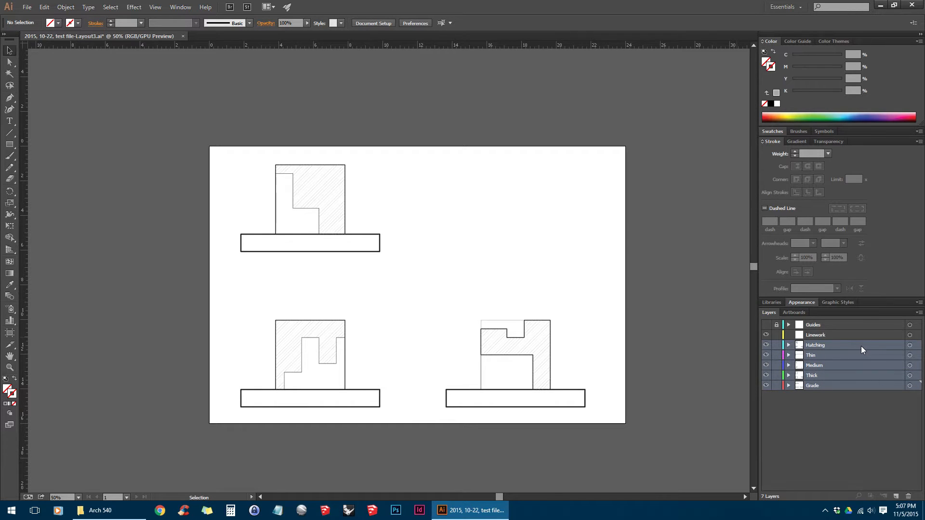
pyautogui.moveTo(860, 346); pyautogui.dragTo(855, 340)
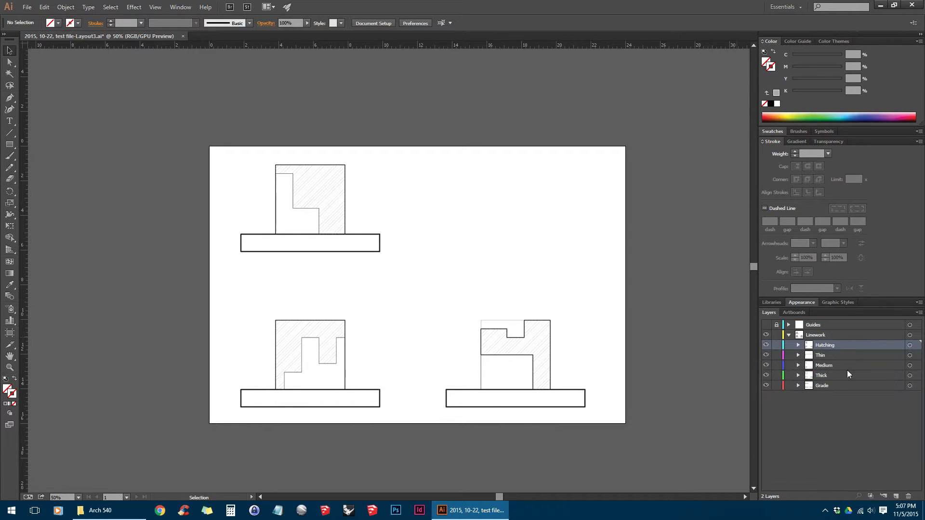
pyautogui.click(766, 336)
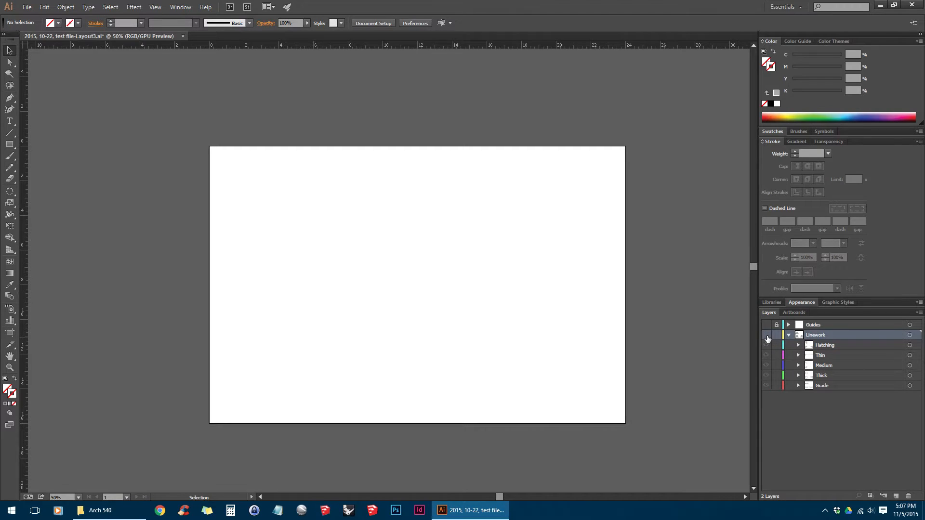
pyautogui.click(766, 336)
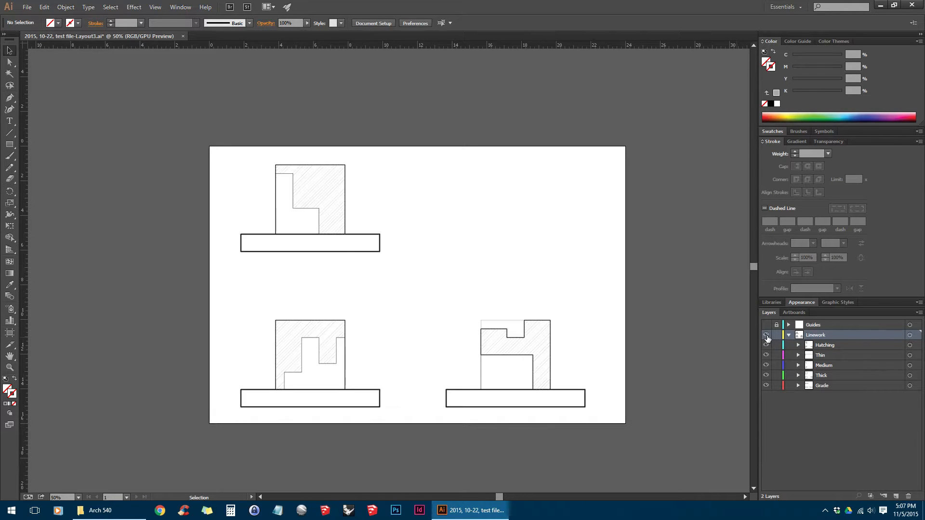
pyautogui.click(789, 336)
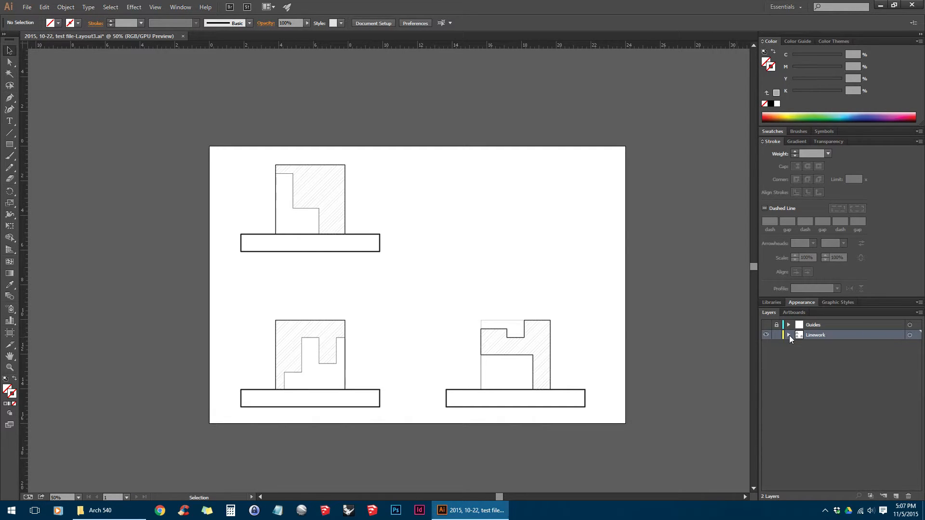
# Duplicate the Linework layer with its sublayers and place the copy below the original
pyautogui.click(910, 336)
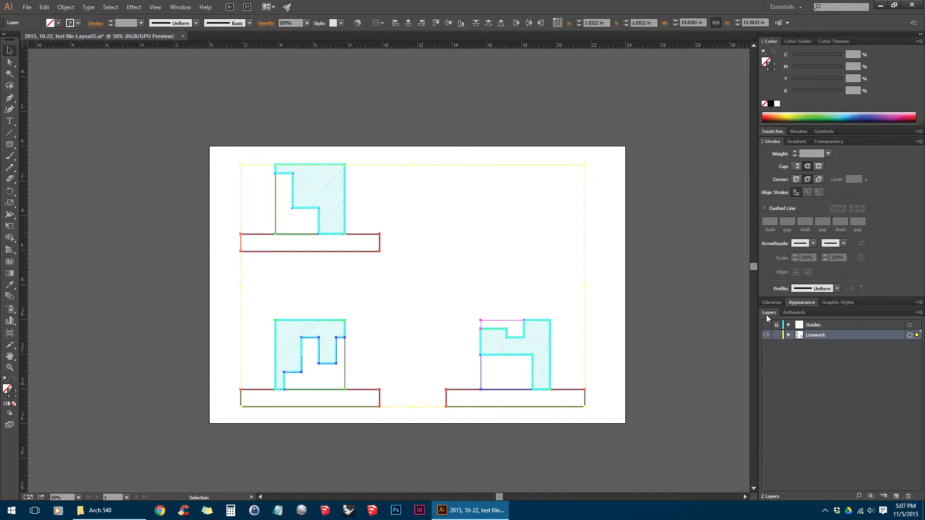
pyautogui.click(918, 313)
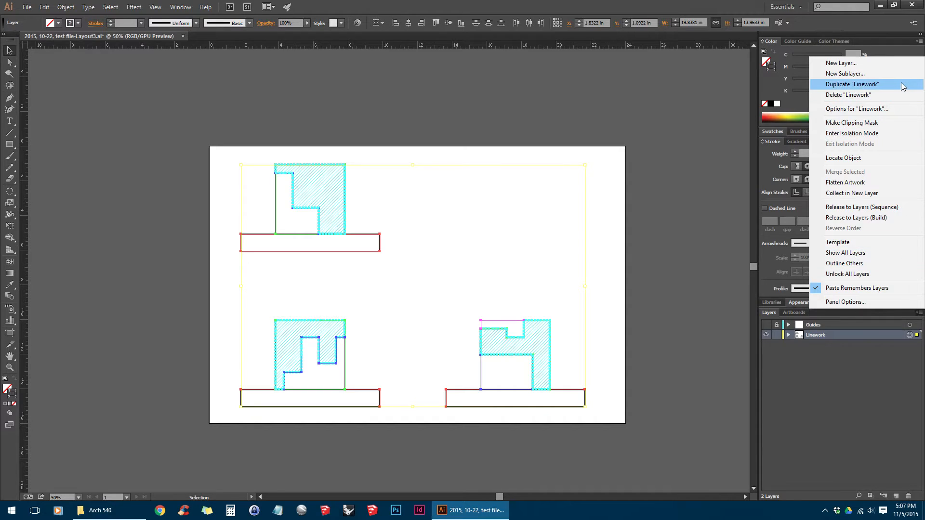
pyautogui.click(902, 86)
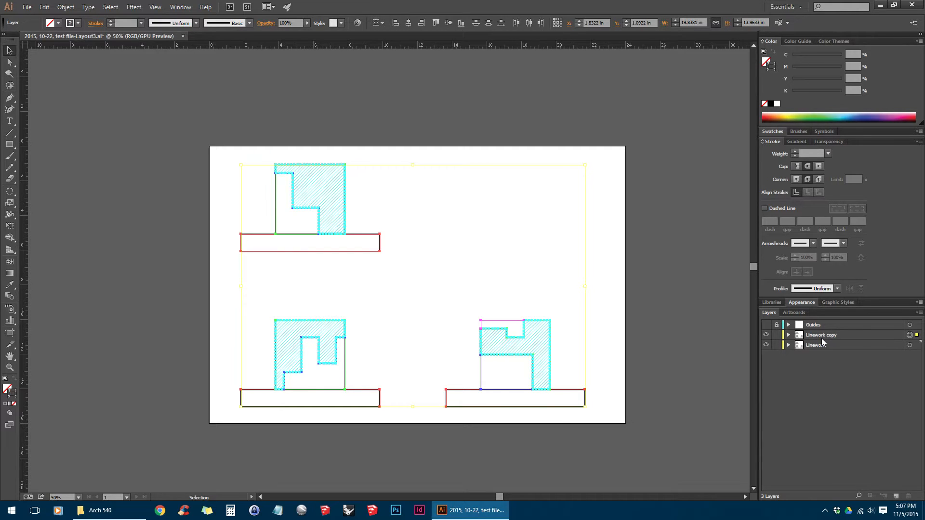
pyautogui.moveTo(841, 335); pyautogui.dragTo(851, 351)
# Lock and hide the original Linework layer and clear the selection
pyautogui.click(777, 335)
pyautogui.click(766, 335)
pyautogui.click(707, 361)
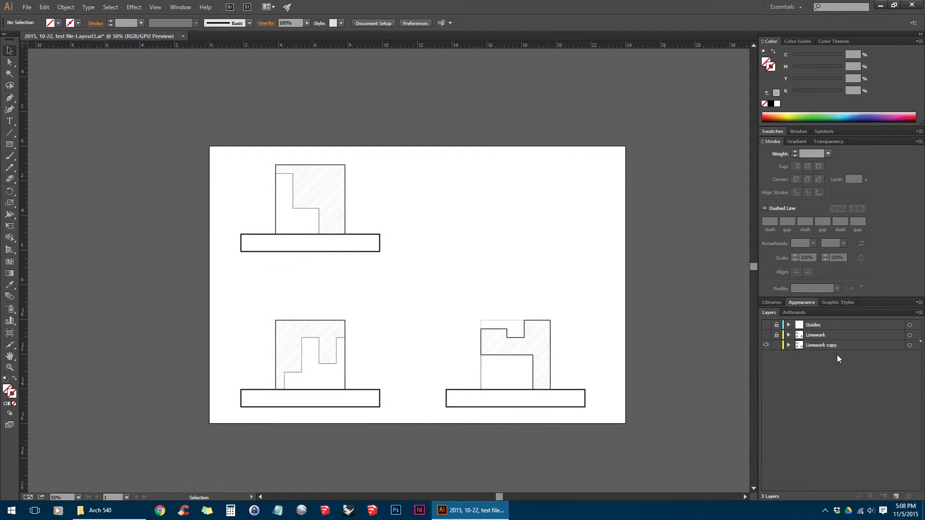
# Rename the Linework copy layer as Live Paint
pyautogui.doubleClick(825, 345)
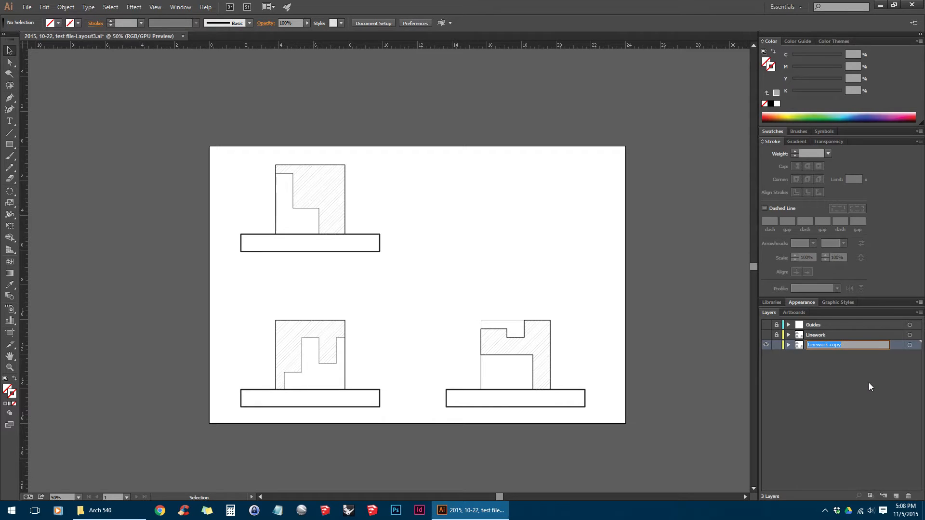
pyautogui.write('Live Paint')
pyautogui.press('Return')
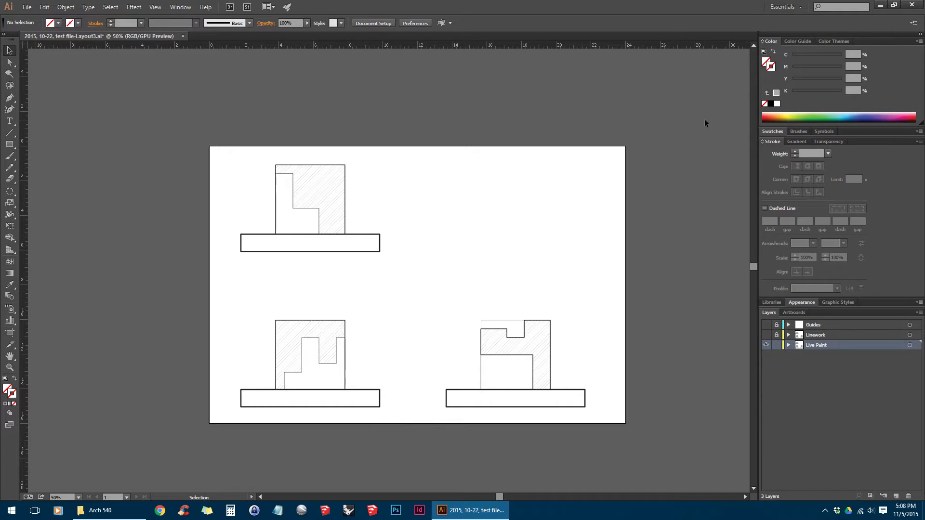
# Convert all the visible drawing linework on the artboard into a single Live Paint group, then deselect it
pyautogui.moveTo(698, 106)
pyautogui.mouseDown()
pyautogui.moveTo(611, 210)
pyautogui.moveTo(302, 428)
pyautogui.moveTo(188, 434)
pyautogui.mouseUp()
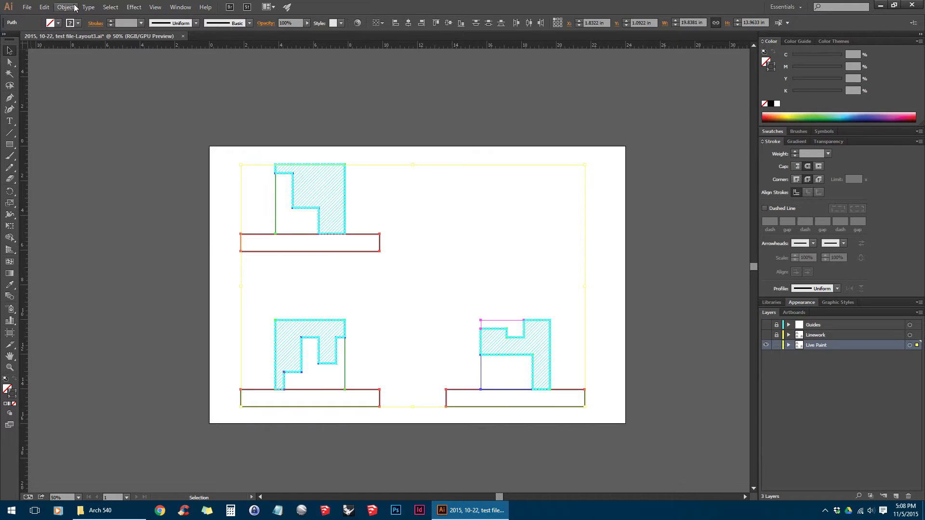
pyautogui.click(71, 9)
pyautogui.moveTo(120, 269)
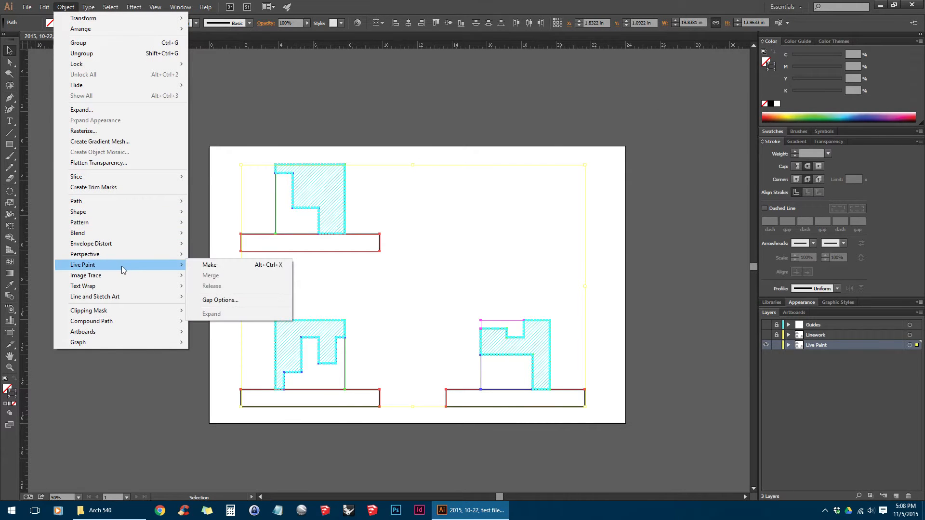
pyautogui.click(256, 268)
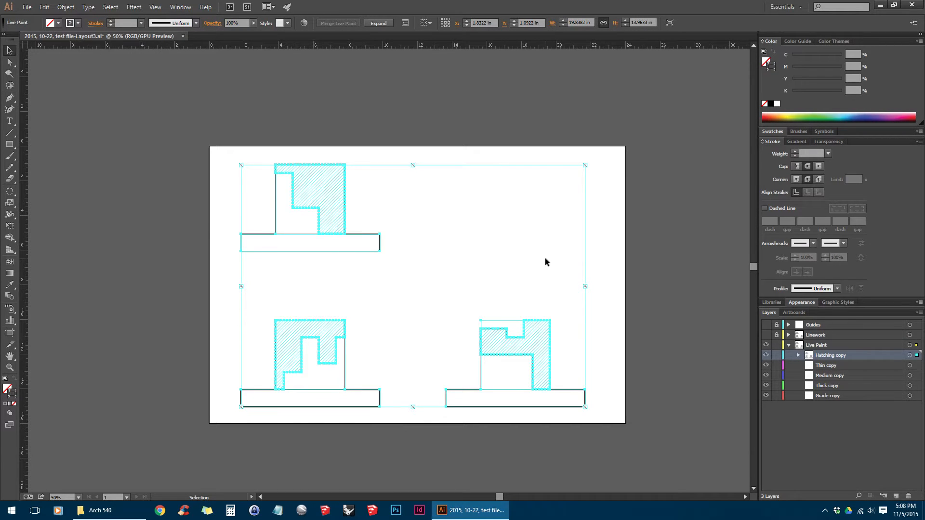
pyautogui.click(658, 313)
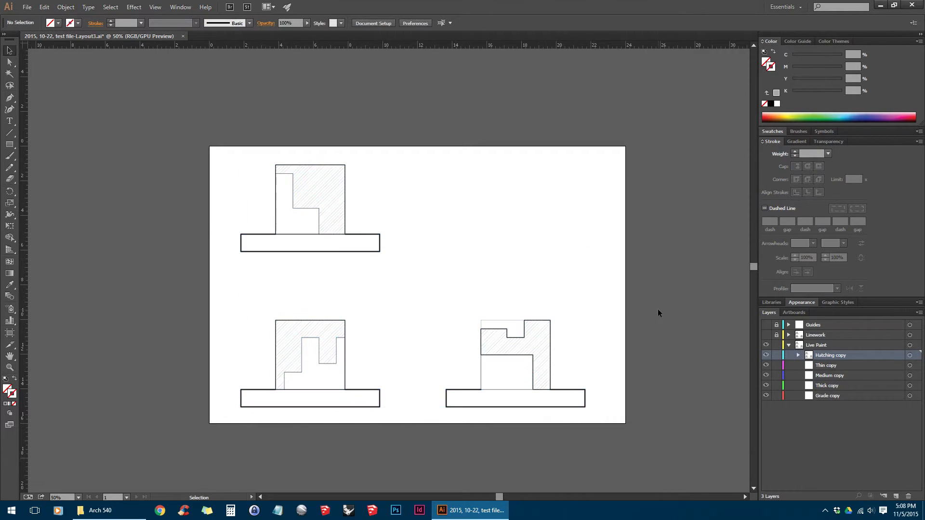
# Move the Live Paint group out of the Hatching copy sublayer, directly into the Live Paint layer
pyautogui.click(798, 356)
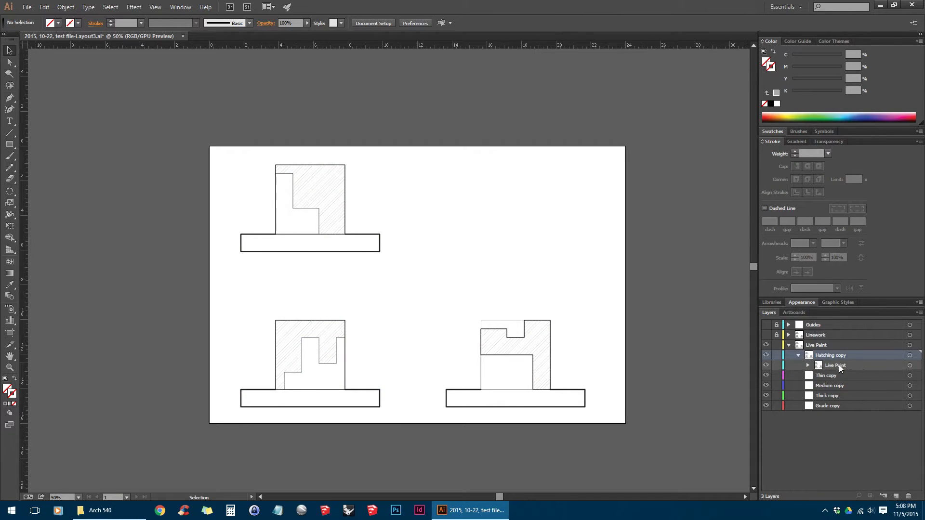
pyautogui.click(818, 367)
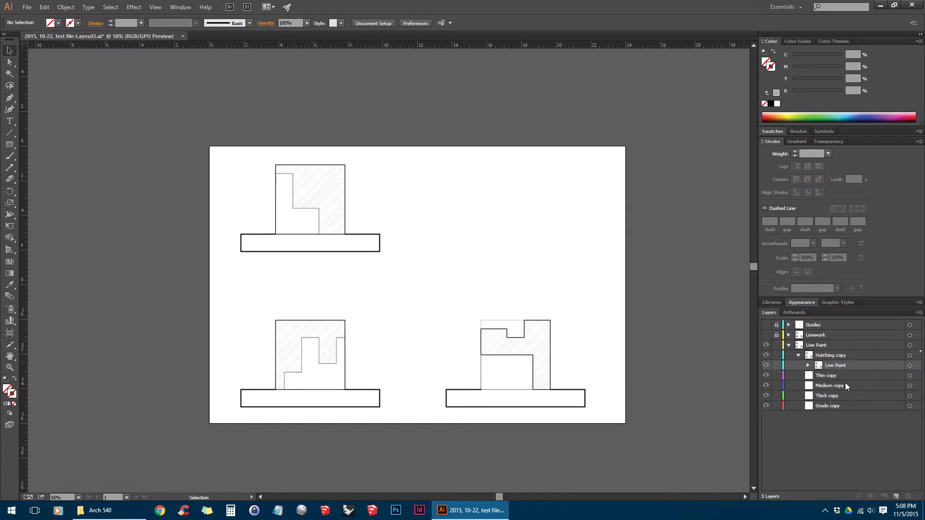
pyautogui.moveTo(843, 365); pyautogui.dragTo(846, 350)
# Delete the emptied Hatching, Thin, Medium, Thick and Grade copy sublayers
pyautogui.click(843, 367)
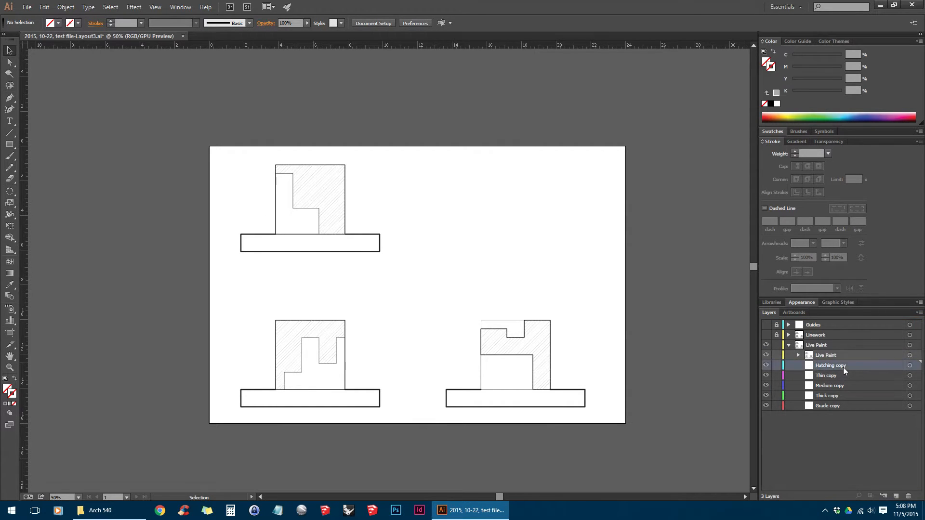
pyautogui.keyDown('shift'); pyautogui.click(854, 406); pyautogui.keyUp('shift')
pyautogui.click(908, 497)
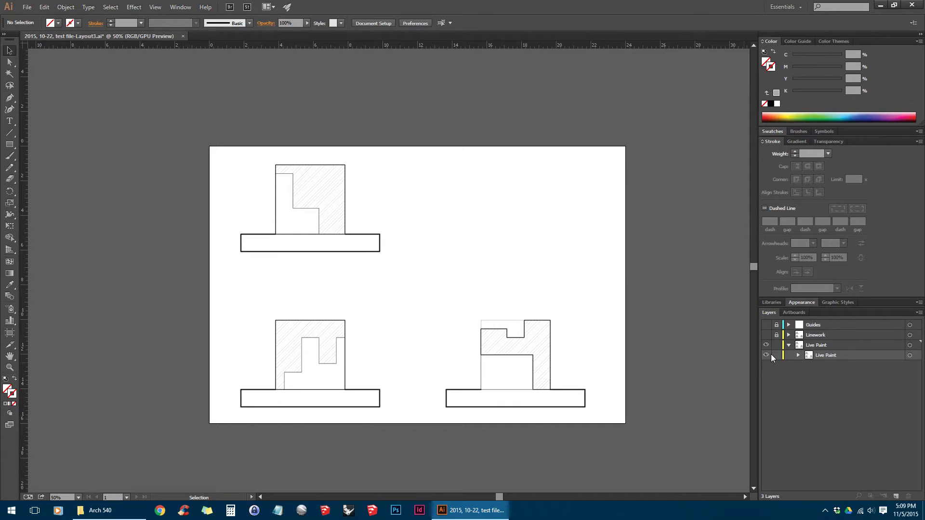
# Compare the paths inside the Live Paint group with the sublayers of the Linework layer
pyautogui.click(835, 335)
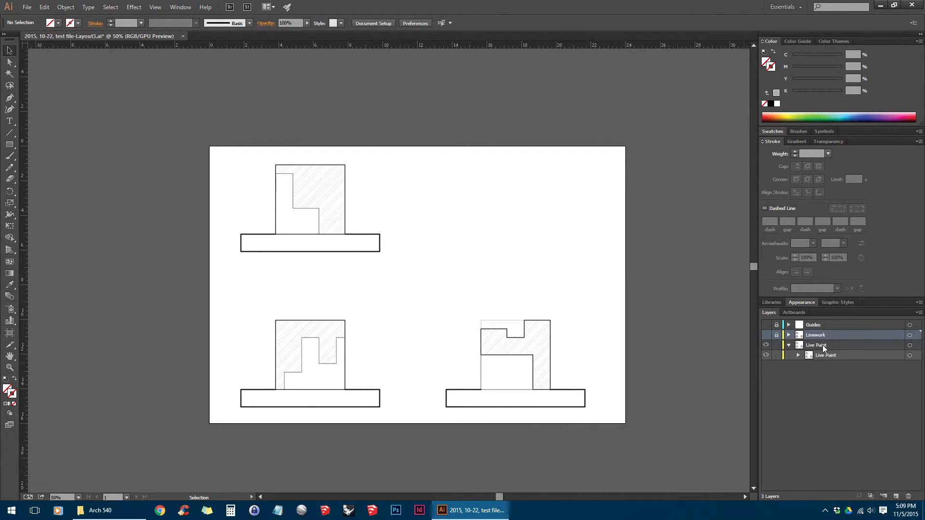
pyautogui.click(823, 345)
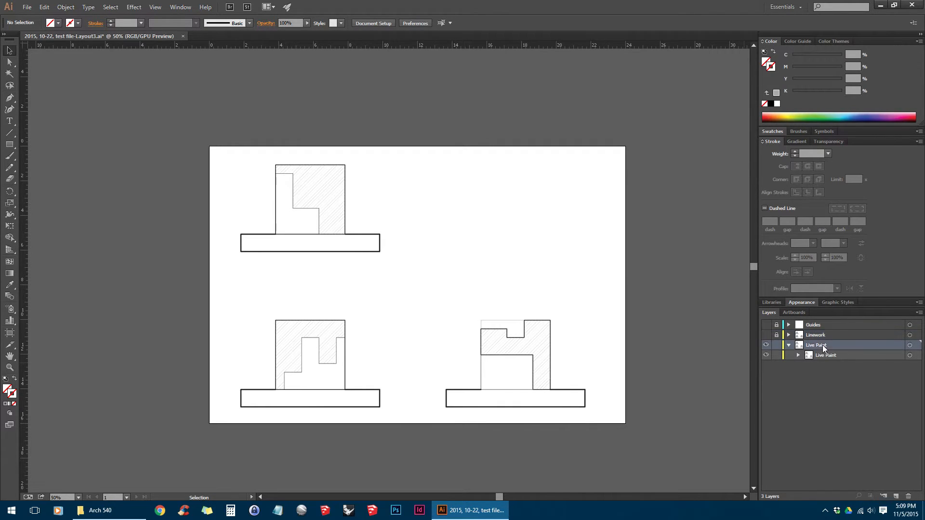
pyautogui.click(798, 355)
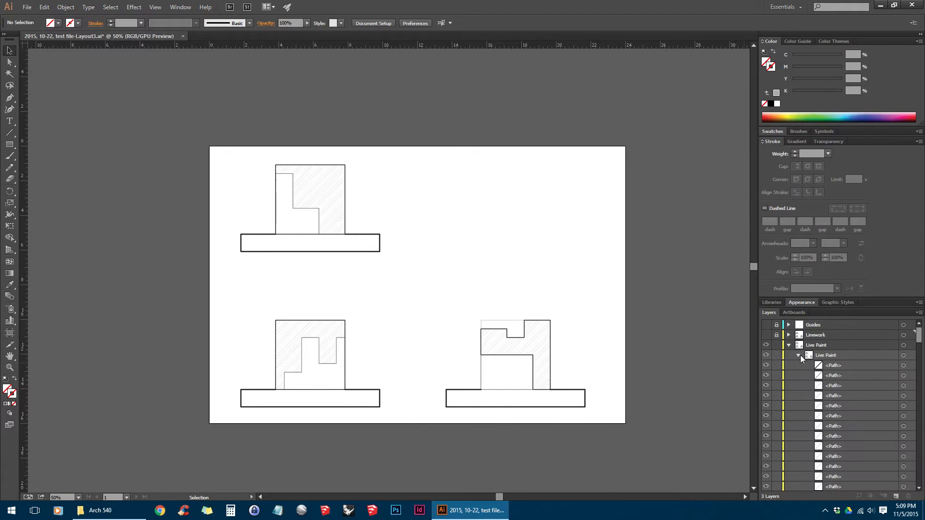
pyautogui.moveTo(919, 336)
pyautogui.mouseDown()
pyautogui.moveTo(919, 439)
pyautogui.moveTo(919, 324)
pyautogui.mouseUp()
pyautogui.click(798, 355)
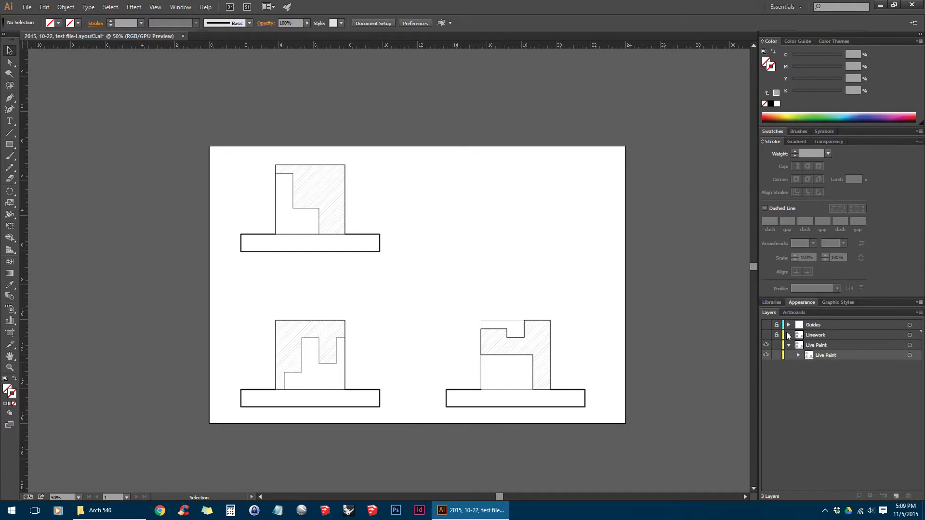
pyautogui.click(789, 336)
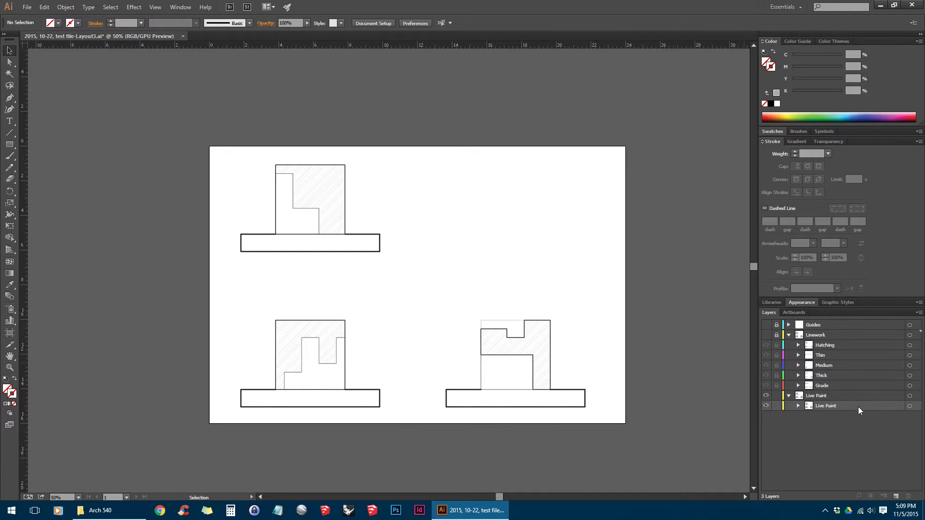
pyautogui.click(789, 335)
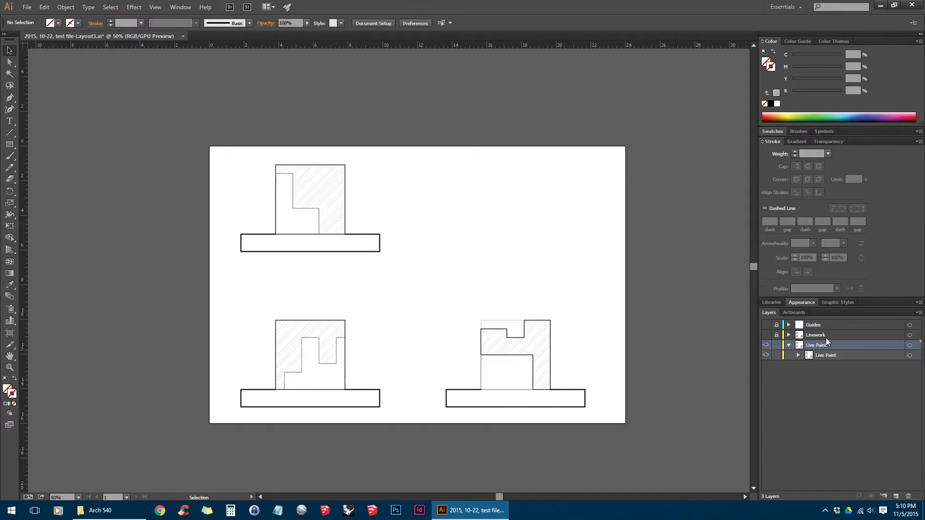
# Isolate the Live Paint group and remove the stroke from all of its paths
pyautogui.click(765, 345)
pyautogui.doubleClick(360, 252)
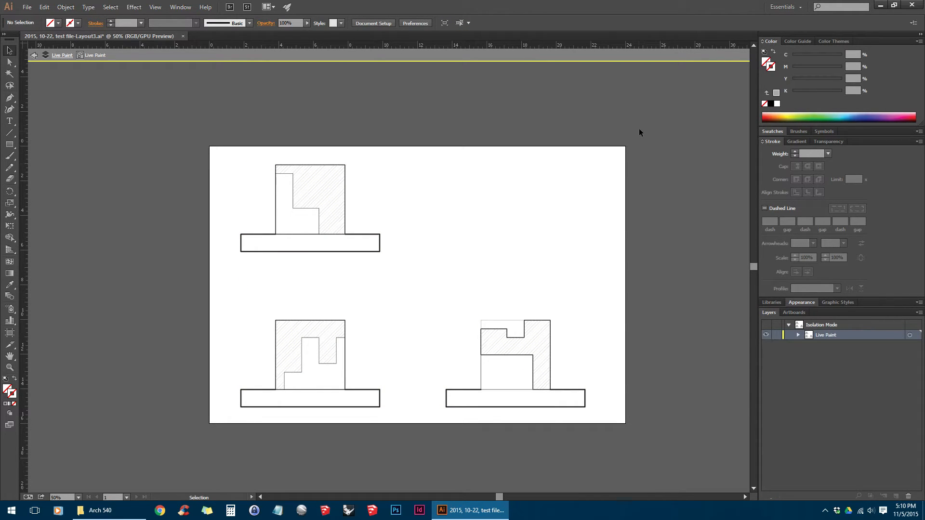
pyautogui.moveTo(643, 124)
pyautogui.mouseDown()
pyautogui.moveTo(574, 215)
pyautogui.moveTo(388, 383)
pyautogui.moveTo(199, 454)
pyautogui.mouseUp()
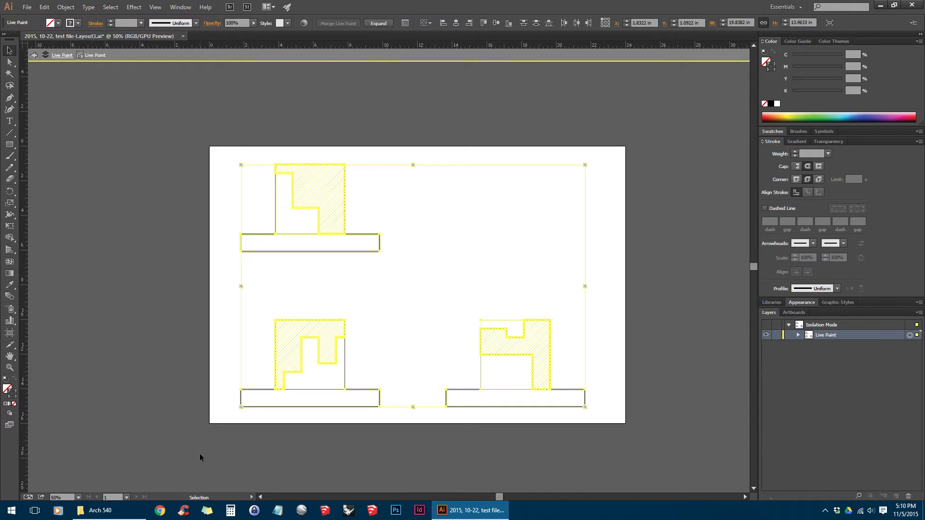
pyautogui.click(812, 154)
pyautogui.press('Return')
pyautogui.click(613, 230)
pyautogui.moveTo(652, 129)
pyautogui.mouseDown()
pyautogui.moveTo(356, 374)
pyautogui.moveTo(178, 438)
pyautogui.mouseUp()
pyautogui.click(766, 104)
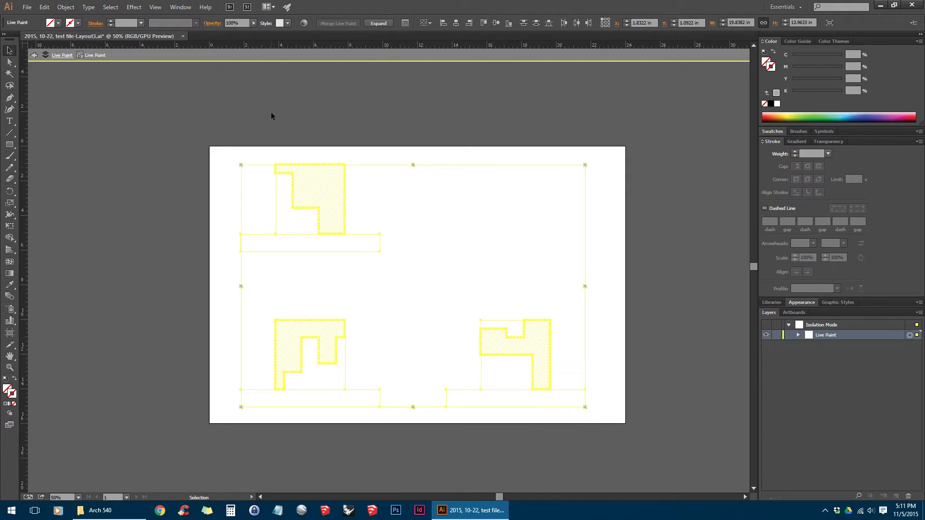
# Exit isolation mode completely and turn the Linework layer's visibility back on
pyautogui.click(33, 56)
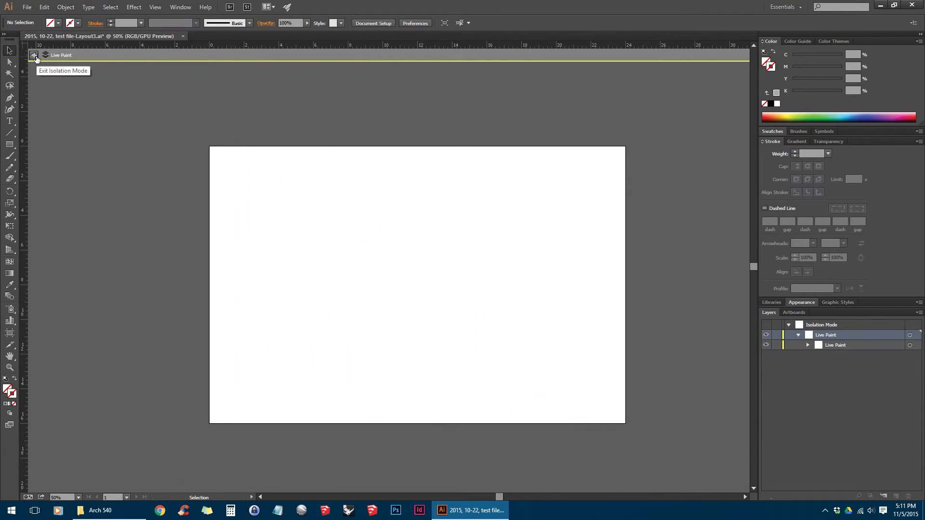
pyautogui.click(35, 56)
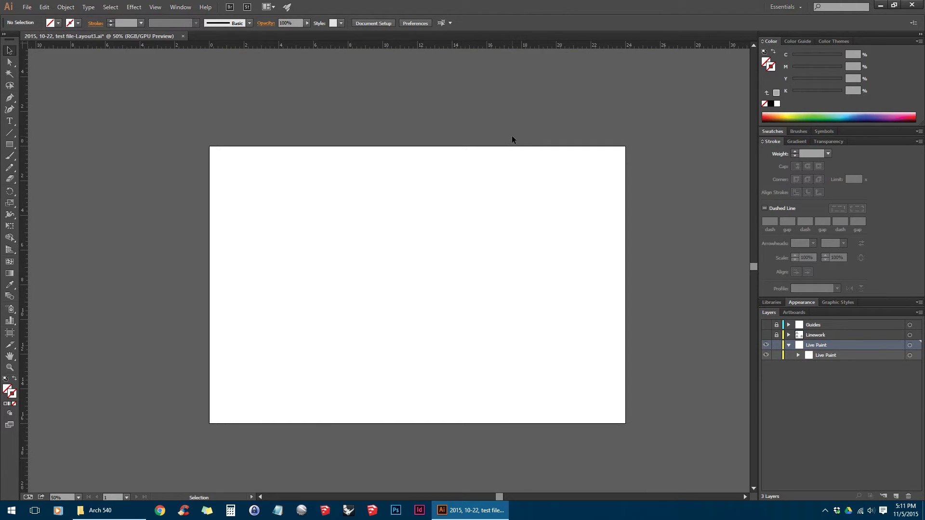
pyautogui.click(767, 334)
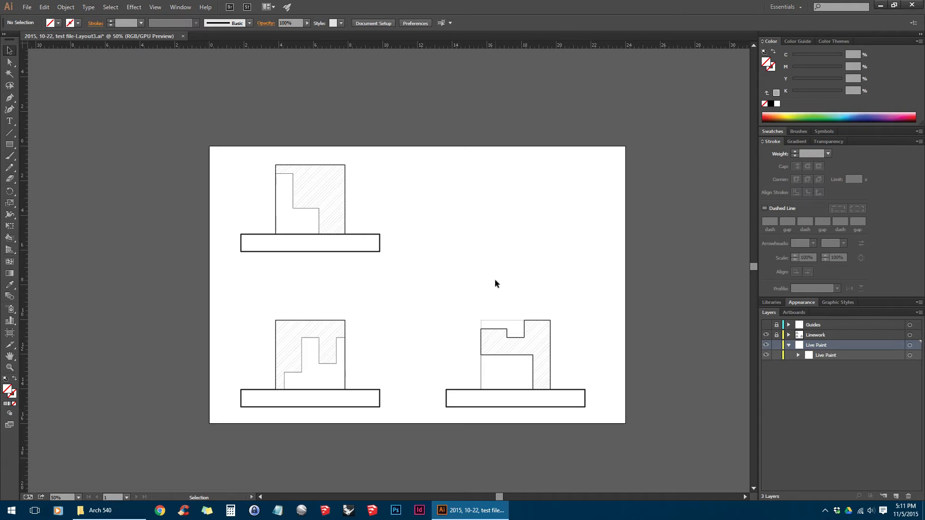
# Fill the base rectangles of all three drawings with a medium grey using the Live Paint Bucket
pyautogui.click(9, 239)
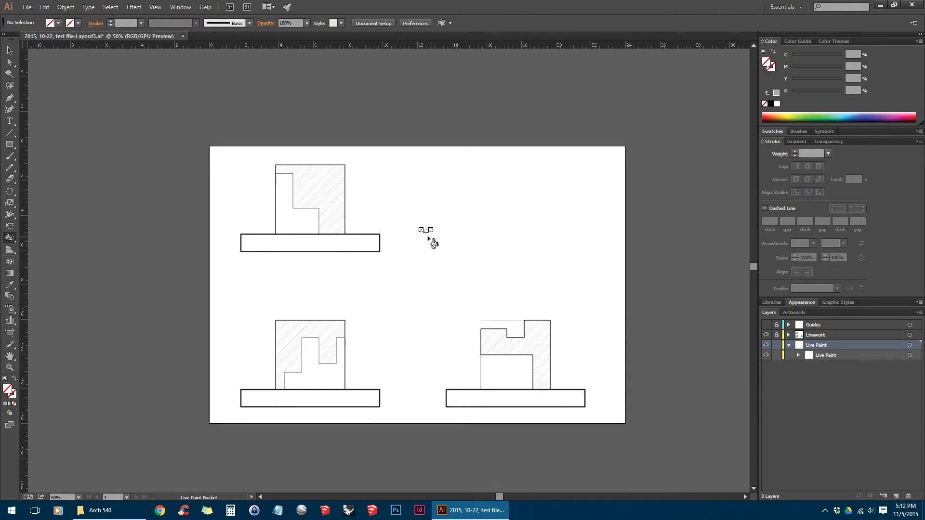
pyautogui.doubleClick(768, 62)
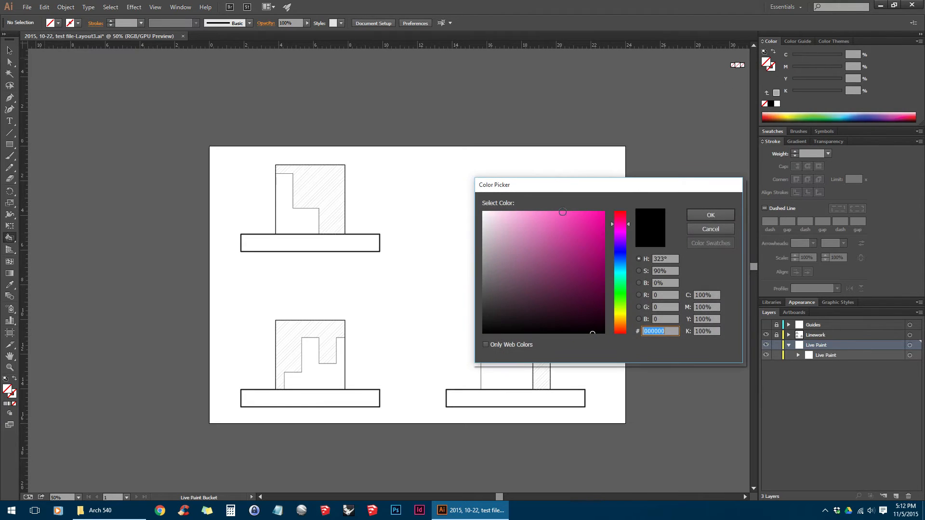
pyautogui.moveTo(560, 283)
pyautogui.mouseDown()
pyautogui.moveTo(475, 297)
pyautogui.moveTo(470, 247)
pyautogui.moveTo(475, 264)
pyautogui.mouseUp()
pyautogui.click(708, 212)
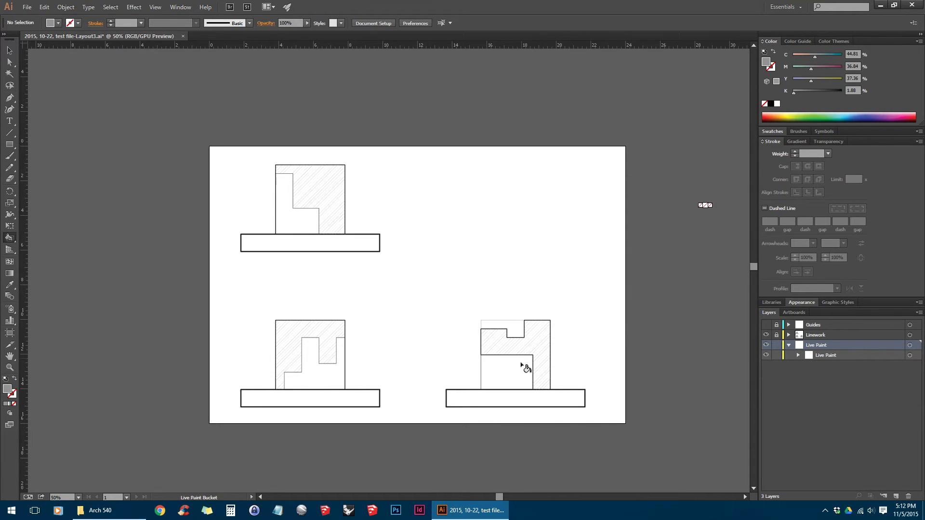
pyautogui.scroll(1, 523, 366)
pyautogui.click(529, 398)
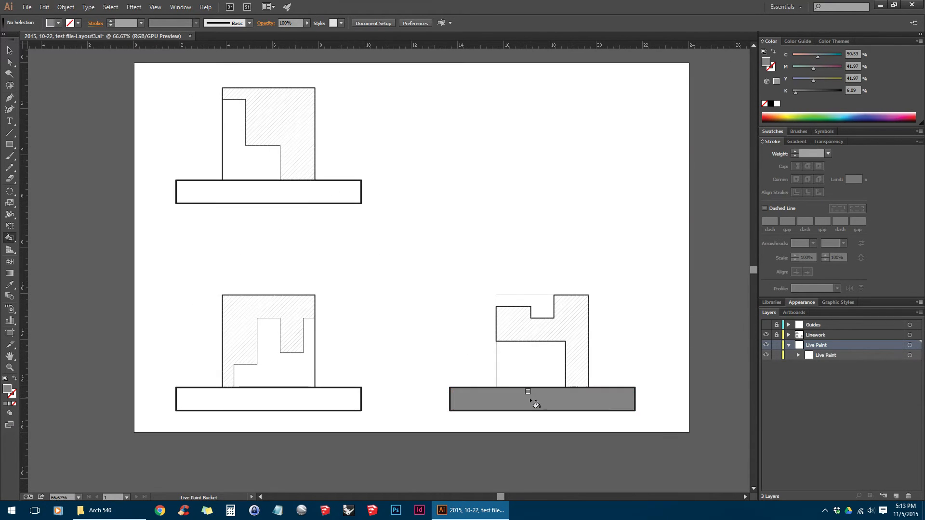
pyautogui.click(319, 397)
pyautogui.click(323, 192)
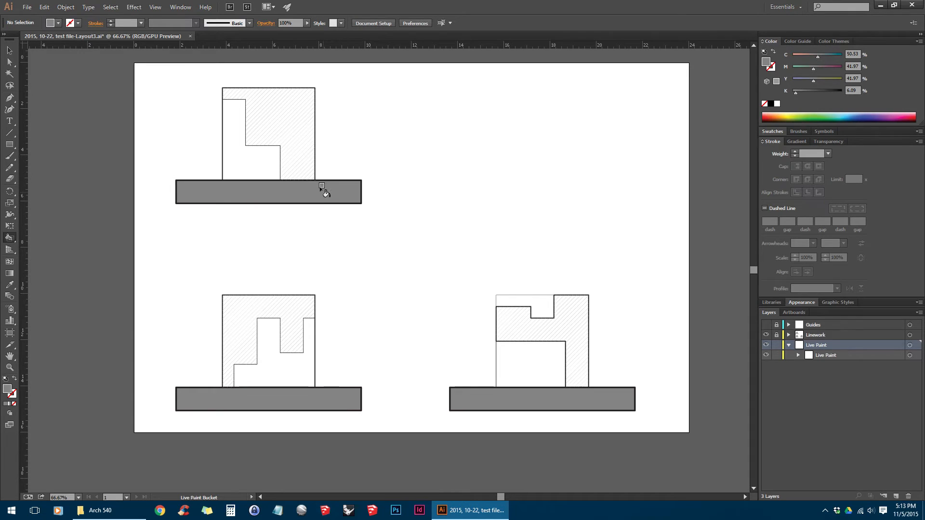
pyautogui.scroll(2, 292, 386)
pyautogui.scroll(-1, 289, 331)
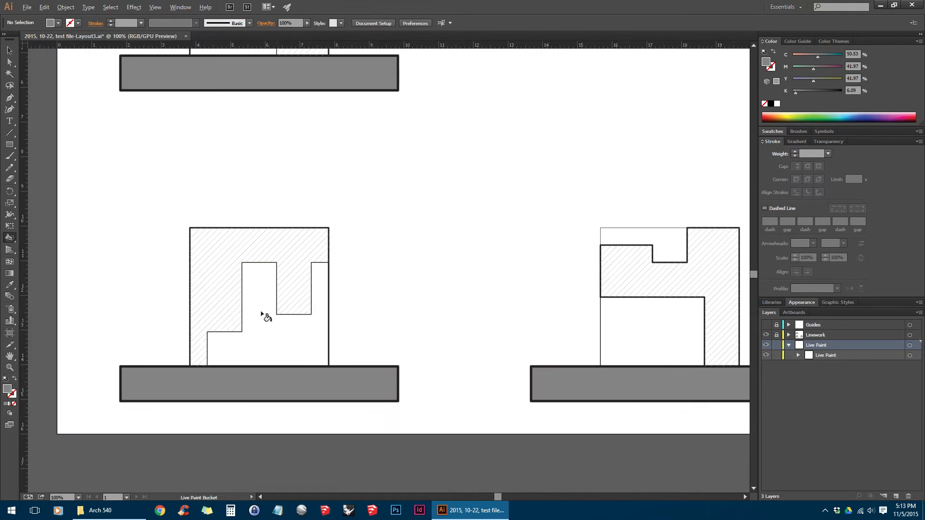
pyautogui.moveTo(257, 307); pyautogui.dragTo(304, 336)
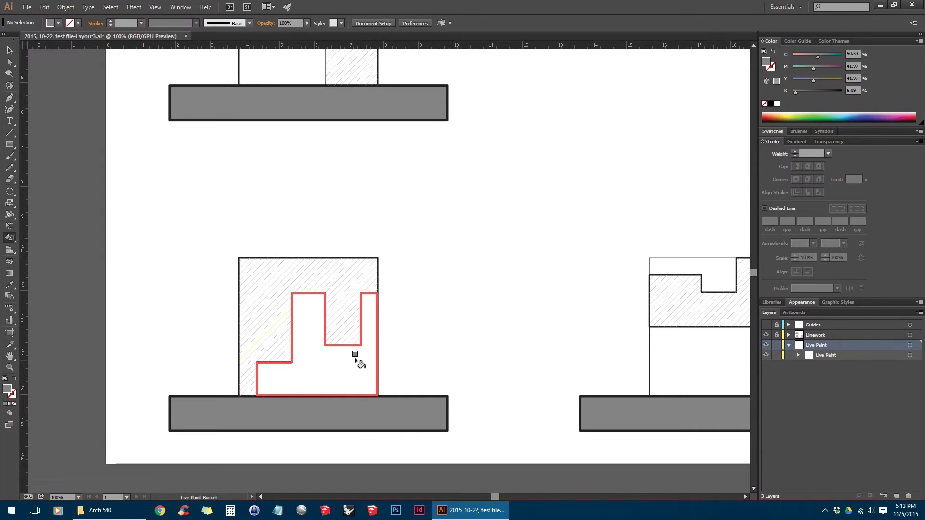
pyautogui.press('space')
pyautogui.moveTo(512, 287); pyautogui.dragTo(419, 284)
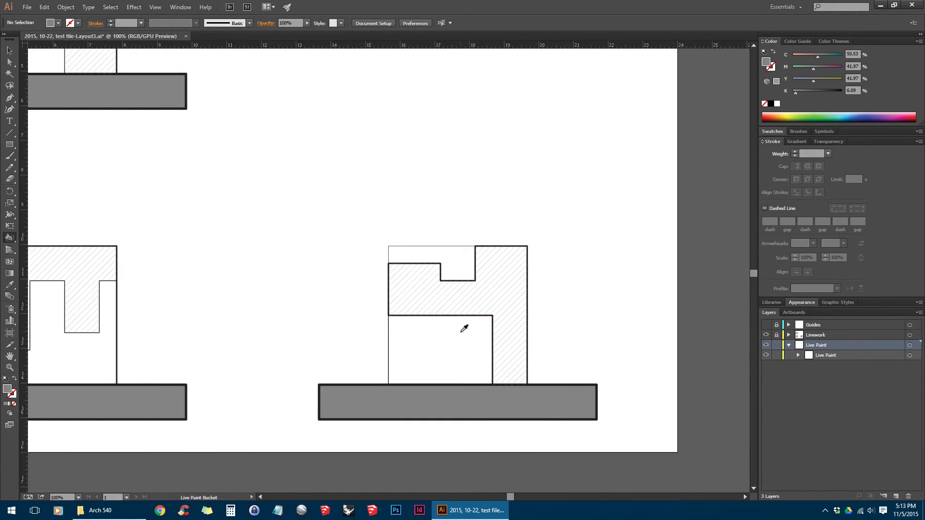
pyautogui.scroll(1, 460, 331)
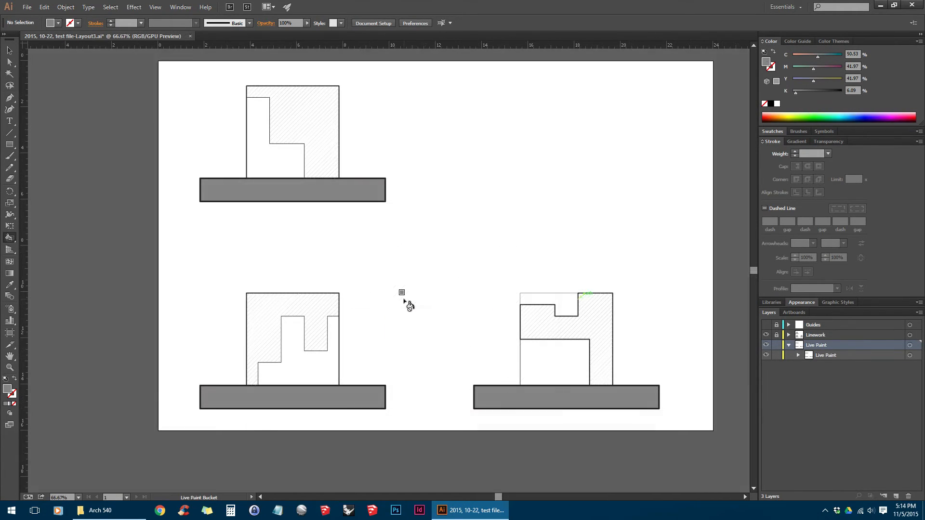
# Set the fill colour to light grey D3D3D3 and repaint the base rectangles of all three drawings
pyautogui.doubleClick(767, 65)
pyautogui.moveTo(489, 268); pyautogui.dragTo(465, 233)
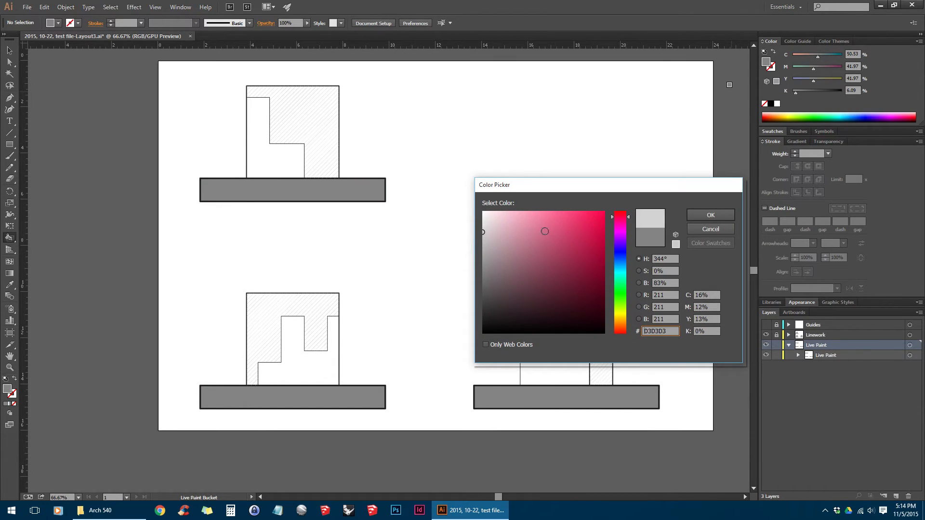
pyautogui.click(711, 215)
pyautogui.click(298, 191)
pyautogui.click(324, 397)
pyautogui.click(530, 394)
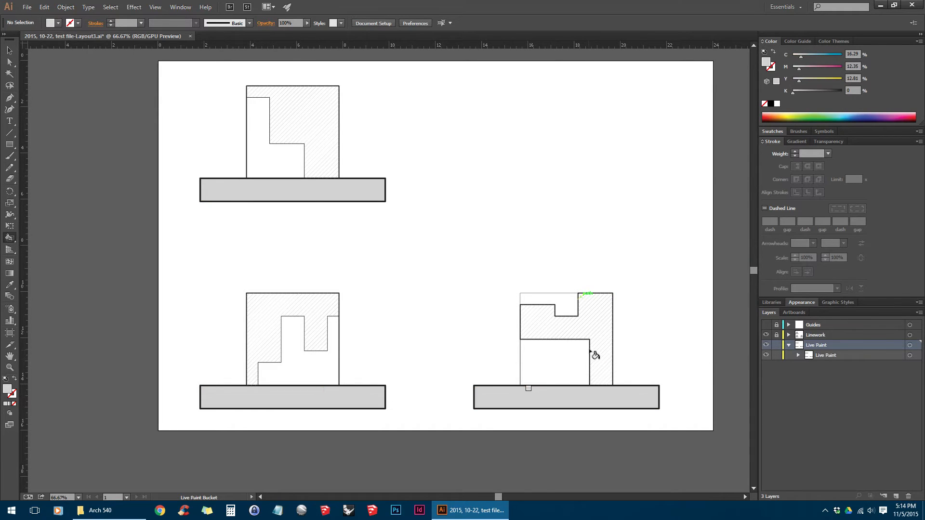
# Set the fill colour to grey 8E8E8E and paint every hatched strip of the lower-right drawing's section
pyautogui.scroll(1, 605, 328)
pyautogui.scroll(1, 607, 325)
pyautogui.scroll(-2, 584, 310)
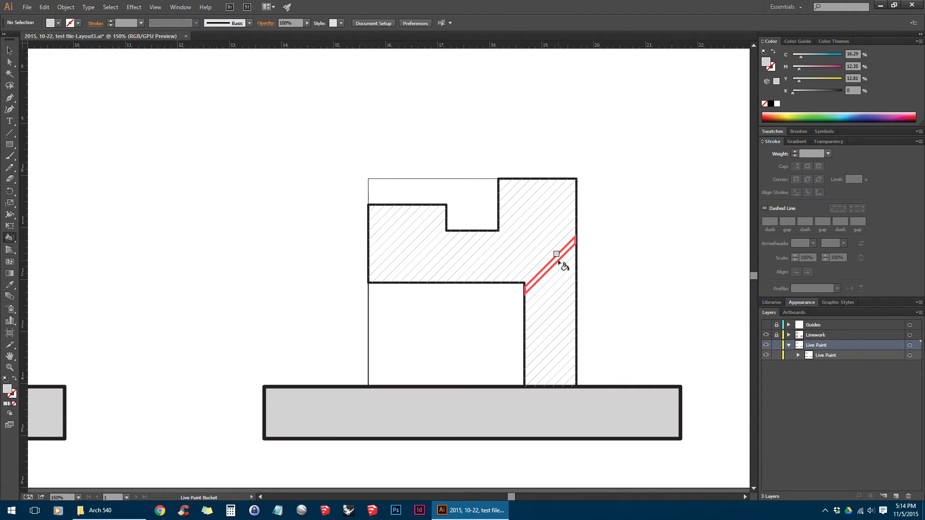
pyautogui.doubleClick(770, 66)
pyautogui.moveTo(487, 243); pyautogui.dragTo(482, 265)
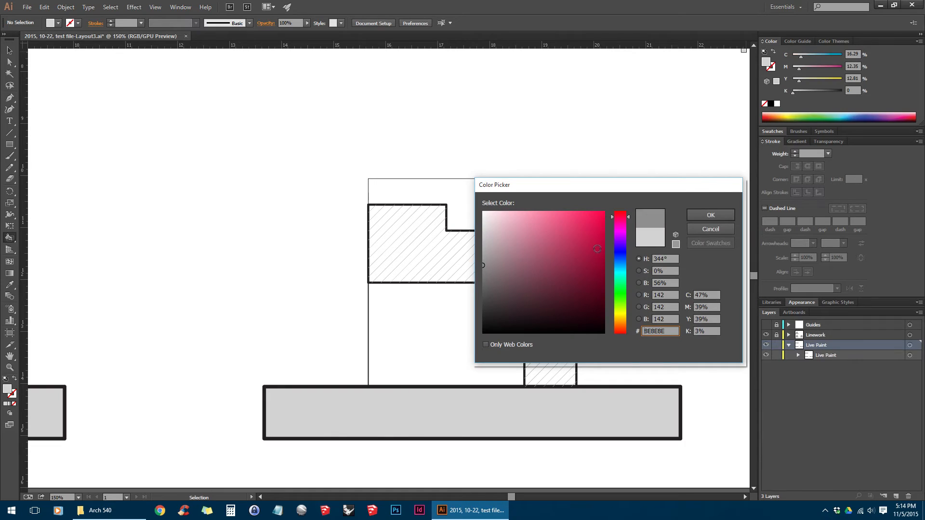
pyautogui.click(702, 218)
pyautogui.scroll(1, 532, 247)
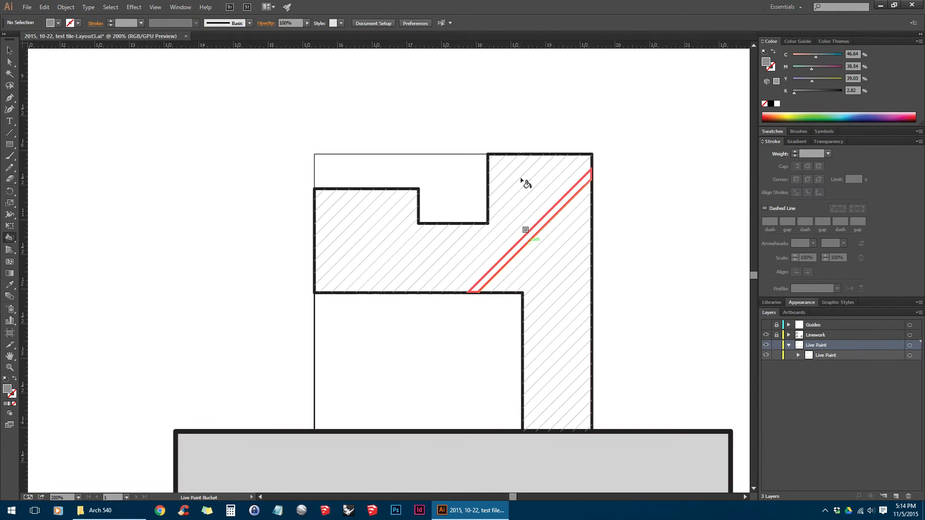
pyautogui.moveTo(488, 152)
pyautogui.mouseDown()
pyautogui.moveTo(549, 280)
pyautogui.moveTo(555, 381)
pyautogui.moveTo(597, 436)
pyautogui.mouseUp()
pyautogui.moveTo(355, 217); pyautogui.dragTo(362, 225)
pyautogui.click(378, 245)
pyautogui.moveTo(316, 191)
pyautogui.mouseDown()
pyautogui.moveTo(403, 244)
pyautogui.moveTo(482, 260)
pyautogui.mouseUp()
pyautogui.click(523, 256)
pyautogui.press('v')
# Hide the Linework layer and select the whole Live Paint group, with the lower-left drawing in view
pyautogui.scroll(-1, 565, 268)
pyautogui.scroll(1, 565, 269)
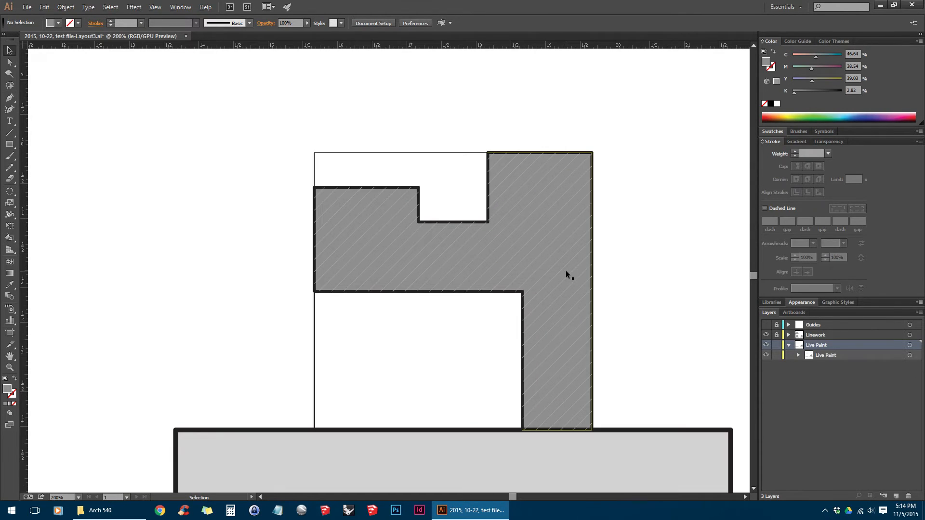
pyautogui.scroll(-2, 612, 262)
pyautogui.moveTo(384, 261); pyautogui.dragTo(664, 260)
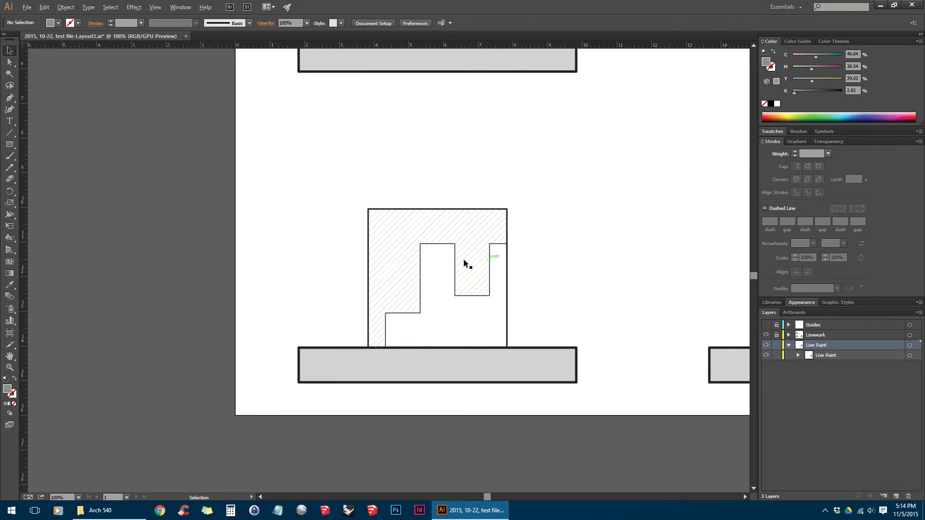
pyautogui.scroll(2, 458, 259)
pyautogui.moveTo(475, 251); pyautogui.dragTo(504, 231)
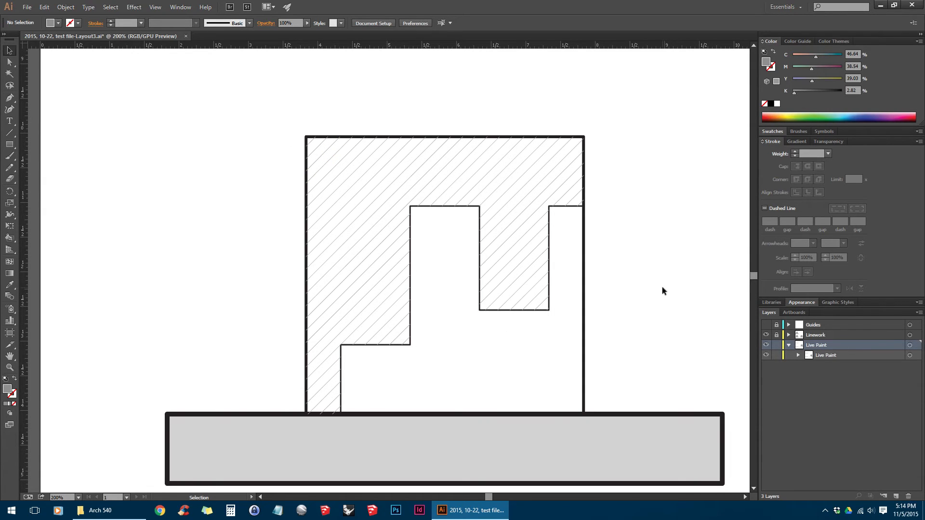
pyautogui.click(767, 336)
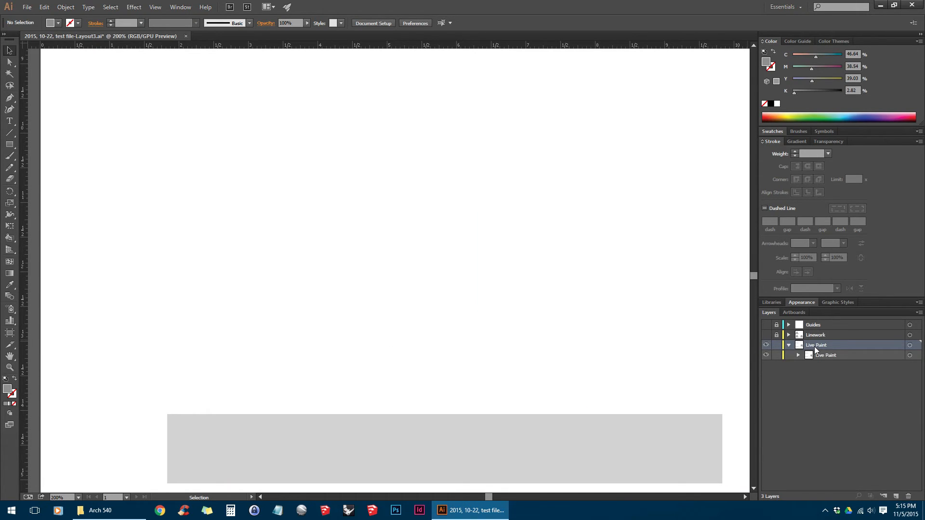
pyautogui.click(909, 357)
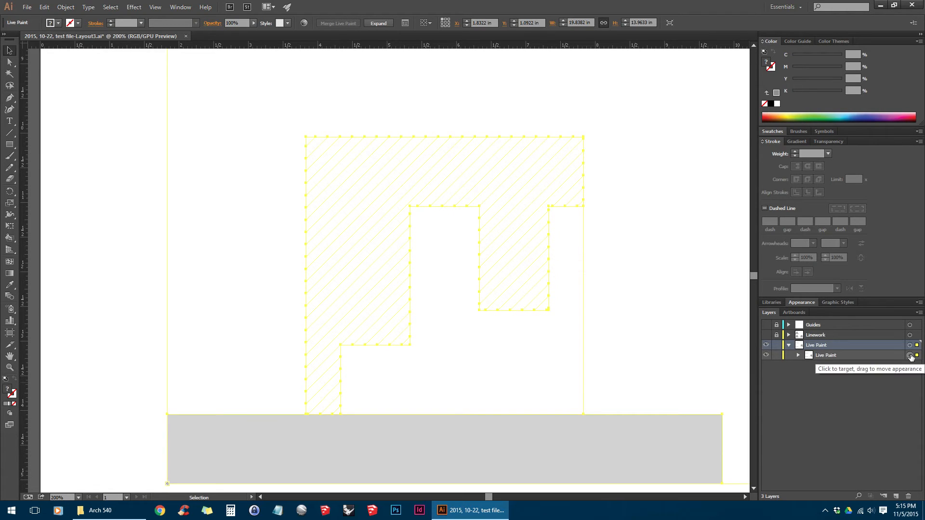
pyautogui.click(798, 355)
pyautogui.click(798, 355)
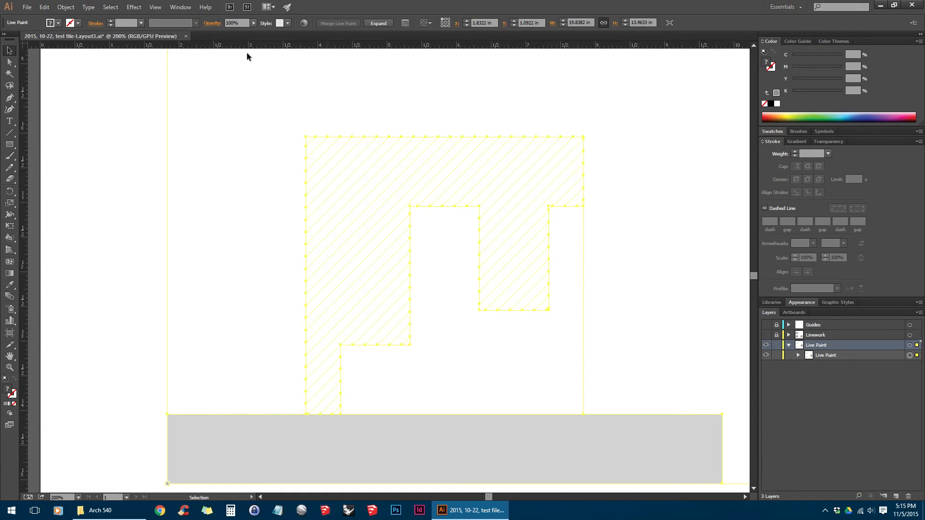
# Isolate the Live Paint group and give its paths a black 1 pt stroke
pyautogui.doubleClick(513, 136)
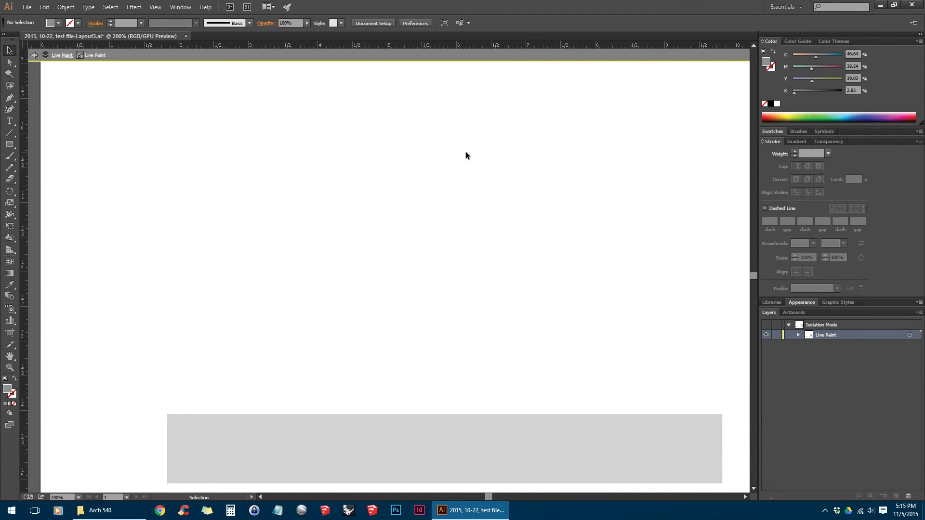
pyautogui.click(539, 166)
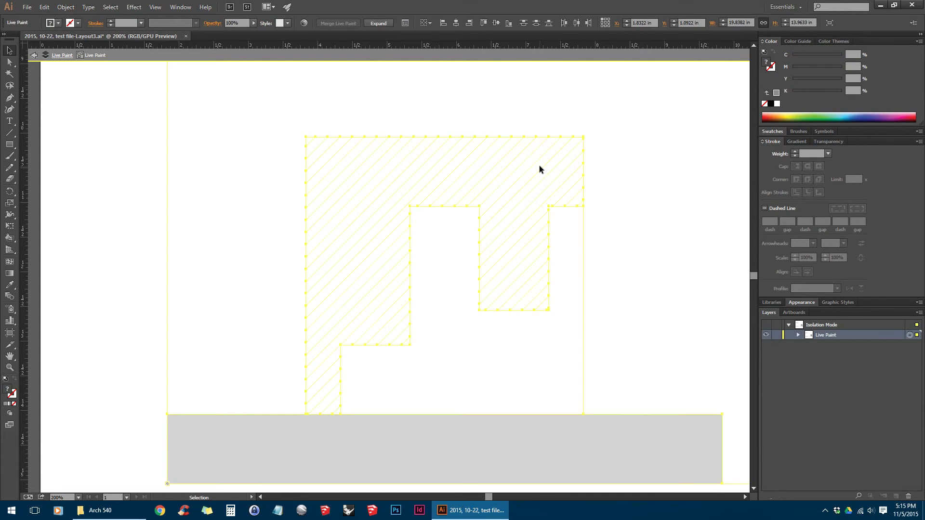
pyautogui.click(772, 67)
pyautogui.click(771, 103)
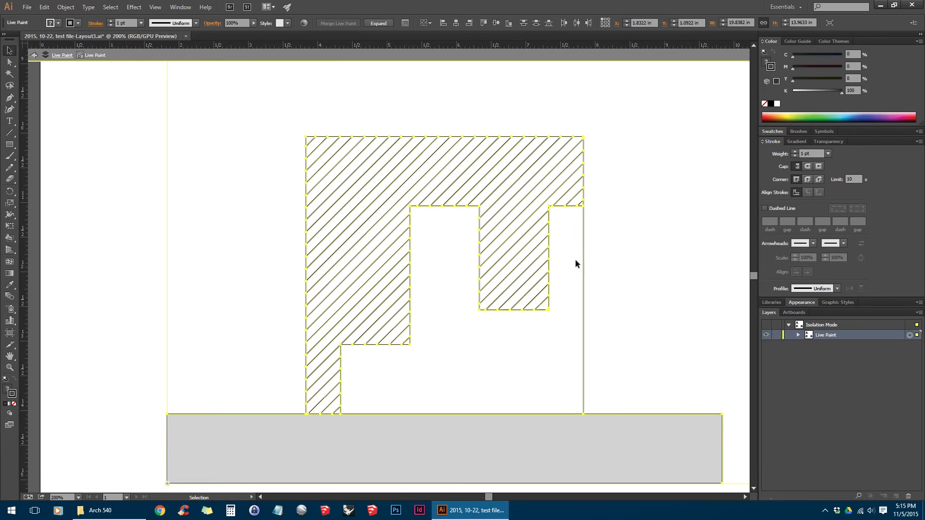
pyautogui.click(631, 230)
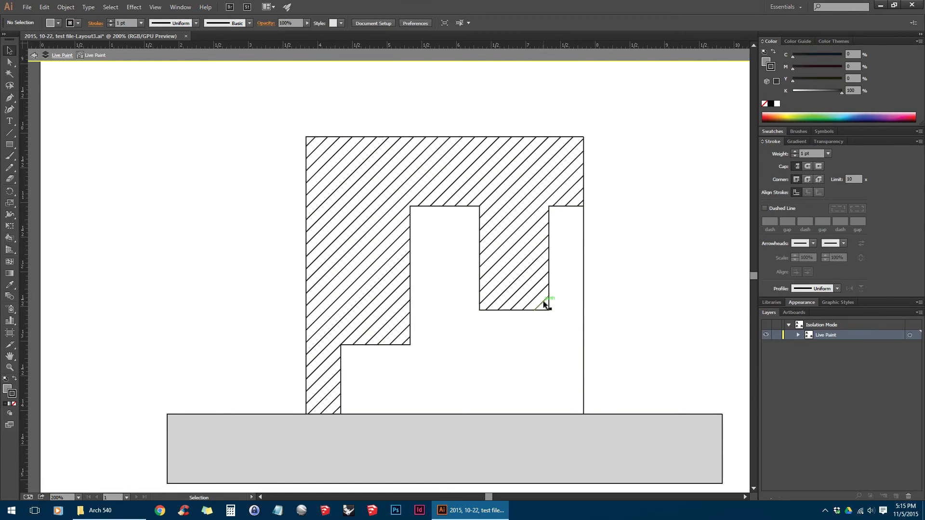
# Delete the hatch lines in the downward-projecting part of the lower-left drawing, including the tiny one at its corner
pyautogui.scroll(1, 456, 170)
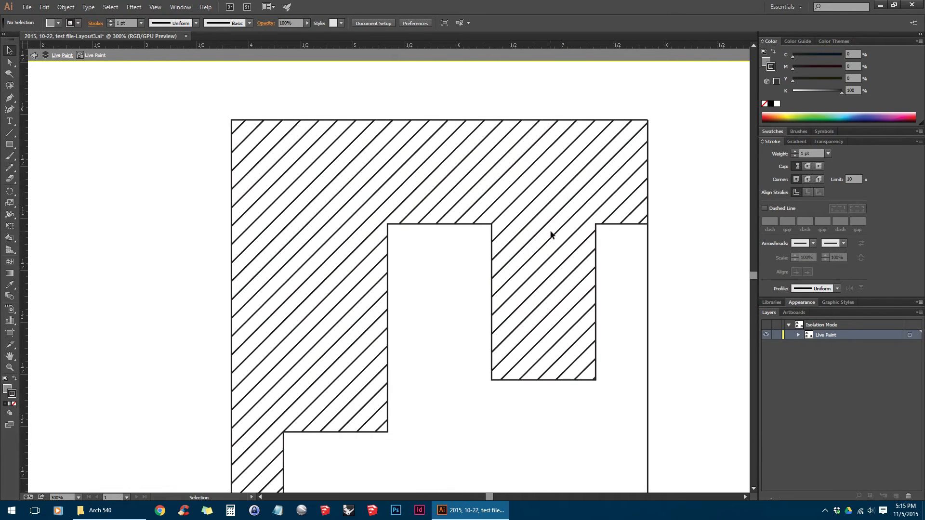
pyautogui.click(505, 155)
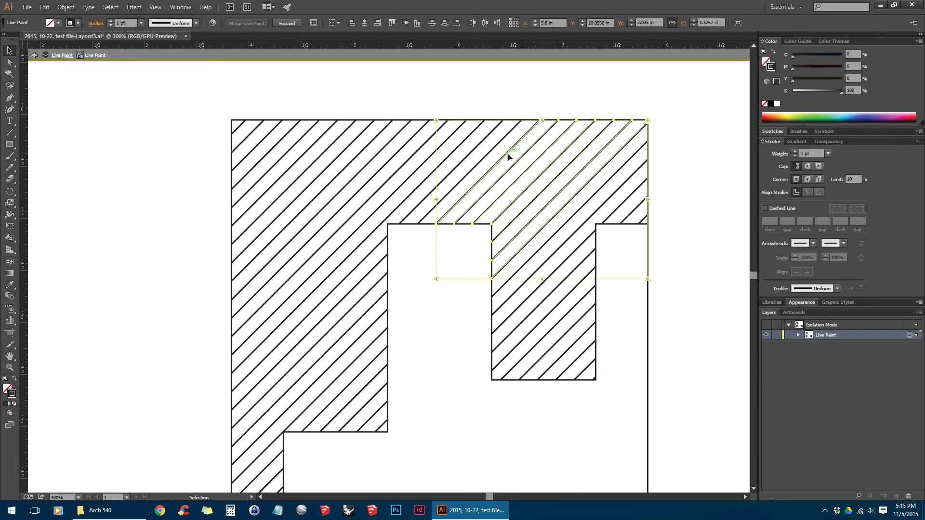
pyautogui.press('Delete')
pyautogui.moveTo(552, 202)
pyautogui.mouseDown()
pyautogui.moveTo(512, 372)
pyautogui.moveTo(588, 368)
pyautogui.moveTo(556, 334)
pyautogui.mouseUp()
pyautogui.press('Delete')
pyautogui.press('Delete')
pyautogui.scroll(3, 582, 369)
pyautogui.scroll(2, 613, 386)
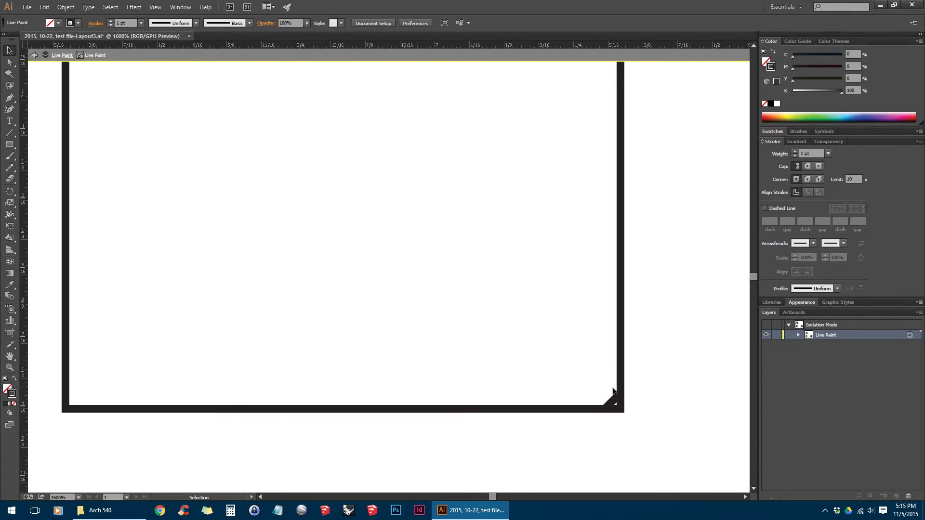
pyautogui.click(617, 394)
pyautogui.press('Delete')
# Delete the hatch lines in the upper-right corner and along the top band of the lower-left drawing
pyautogui.scroll(-4, 530, 314)
pyautogui.moveTo(492, 160); pyautogui.dragTo(486, 345)
pyautogui.scroll(3, 599, 296)
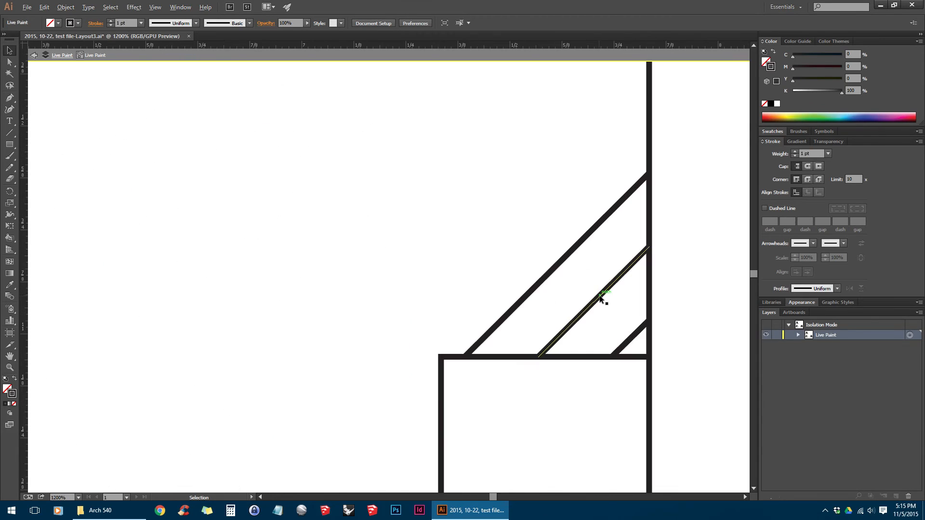
pyautogui.moveTo(637, 343); pyautogui.dragTo(531, 195)
pyautogui.press('Delete')
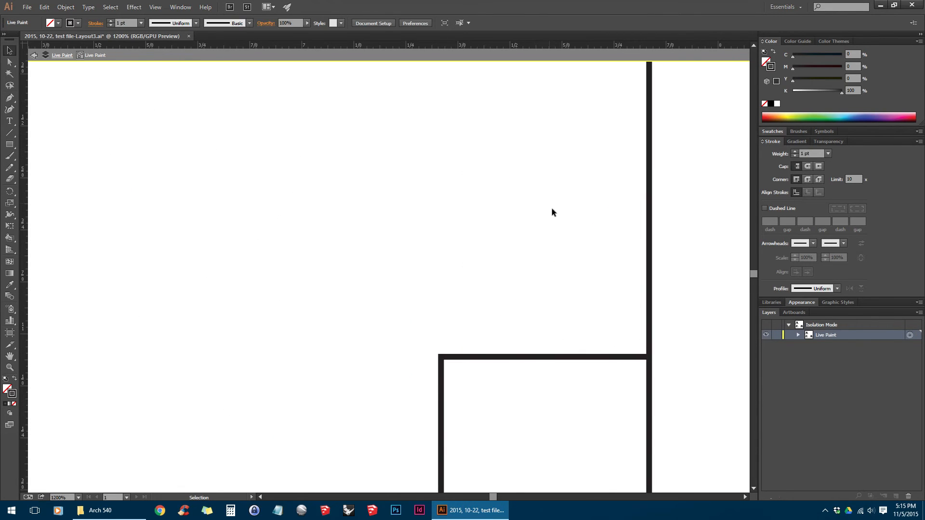
pyautogui.scroll(-3, 552, 212)
pyautogui.hscroll(-3, 627, 226)
pyautogui.moveTo(729, 196); pyautogui.dragTo(389, 247)
pyautogui.press('Delete')
pyautogui.moveTo(461, 232); pyautogui.dragTo(376, 145)
pyautogui.press('Delete')
# Delete the remaining hatch lines above the step and in the narrow left leg of the lower-left drawing
pyautogui.scroll(-3, 571, 312)
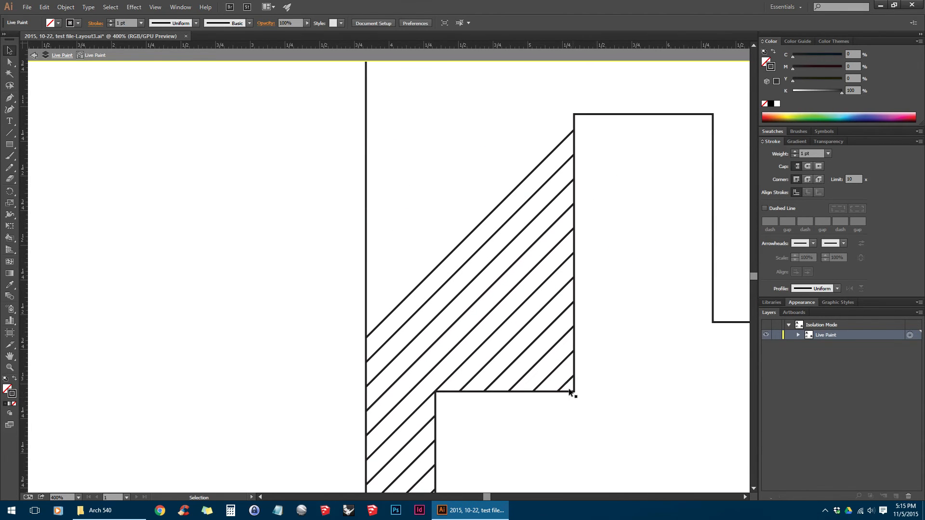
pyautogui.scroll(1, 563, 385)
pyautogui.moveTo(574, 393); pyautogui.dragTo(392, 120)
pyautogui.press('Delete')
pyautogui.moveTo(375, 425)
pyautogui.mouseDown()
pyautogui.moveTo(491, 203)
pyautogui.moveTo(392, 260)
pyautogui.mouseUp()
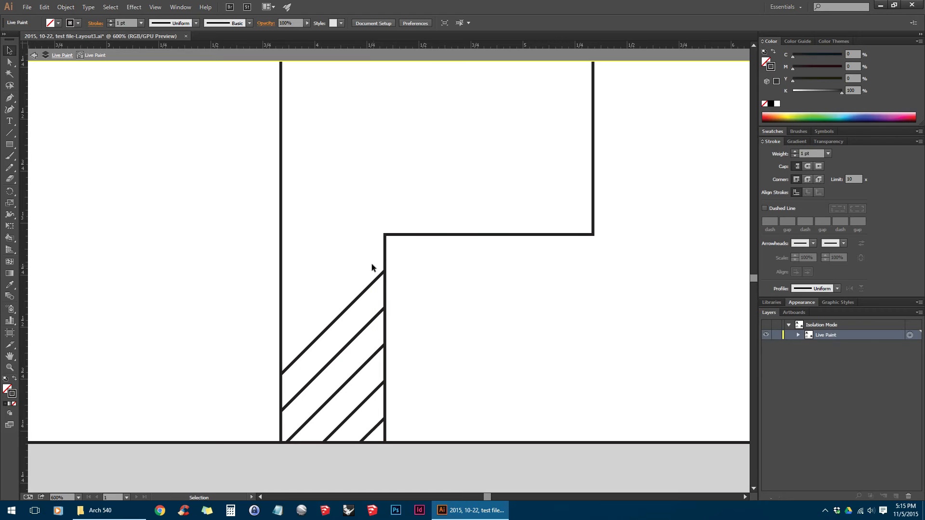
pyautogui.moveTo(347, 331)
pyautogui.mouseDown()
pyautogui.moveTo(479, 244)
pyautogui.moveTo(456, 283)
pyautogui.moveTo(439, 289)
pyautogui.moveTo(502, 265)
pyautogui.moveTo(484, 269)
pyautogui.mouseUp()
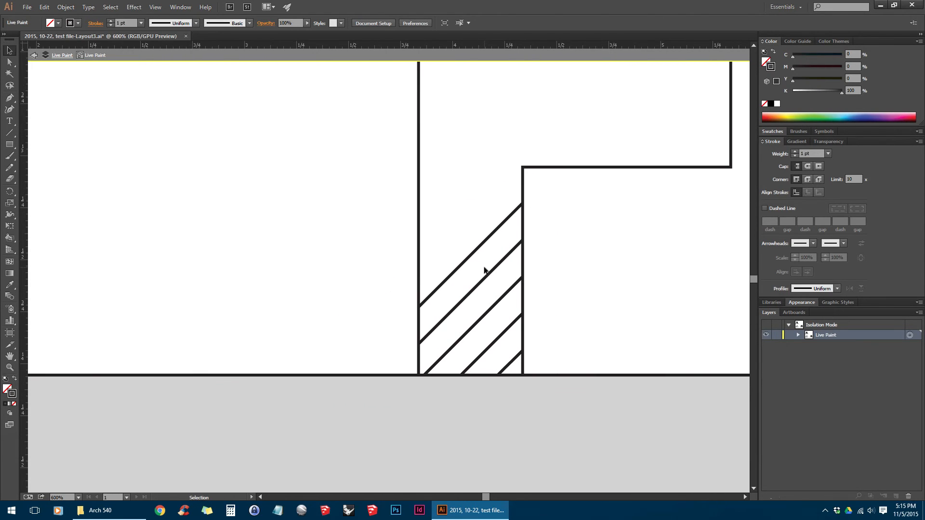
pyautogui.scroll(1, 479, 291)
pyautogui.click(444, 231)
pyautogui.press('Delete')
# Select the whole isolated Live Paint group and set its stroke to None
pyautogui.scroll(-5, 415, 275)
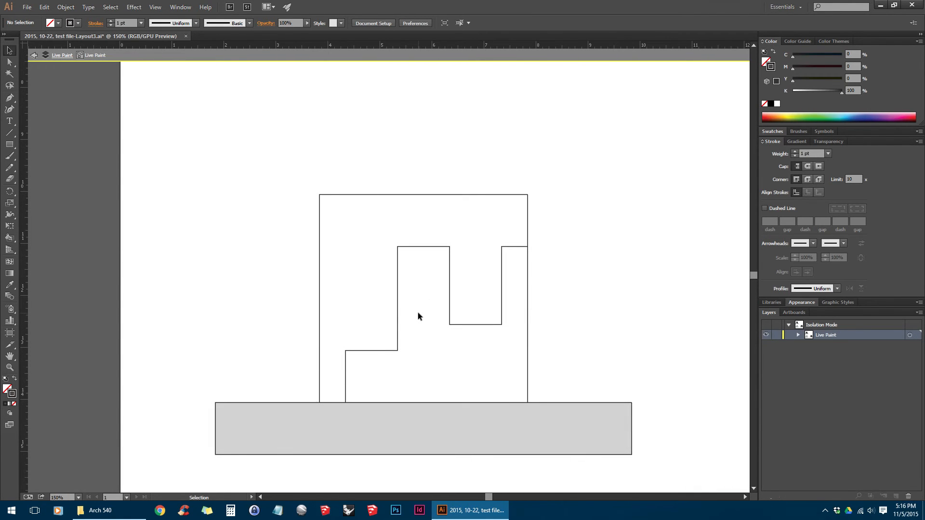
pyautogui.click(418, 316)
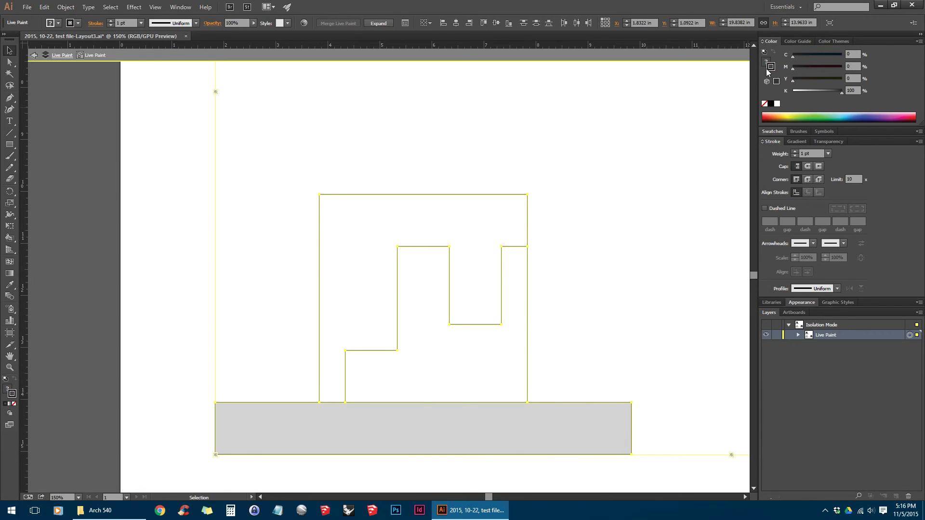
pyautogui.click(765, 104)
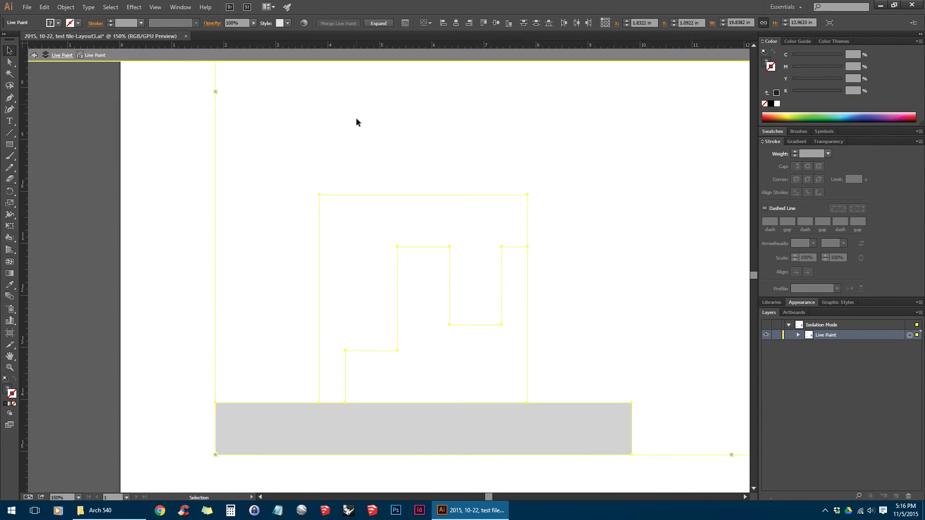
# Exit isolation of the Live Paint group and show the Linework layer
pyautogui.click(34, 56)
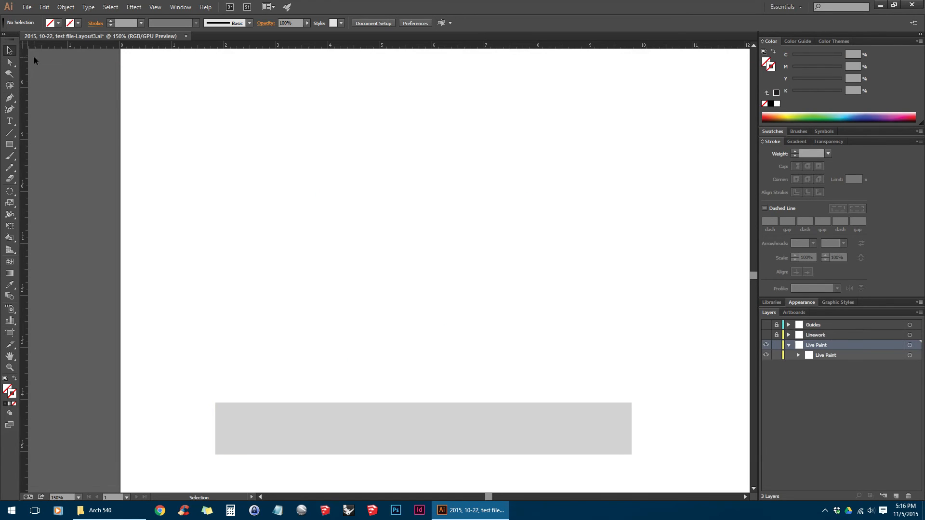
pyautogui.click(766, 336)
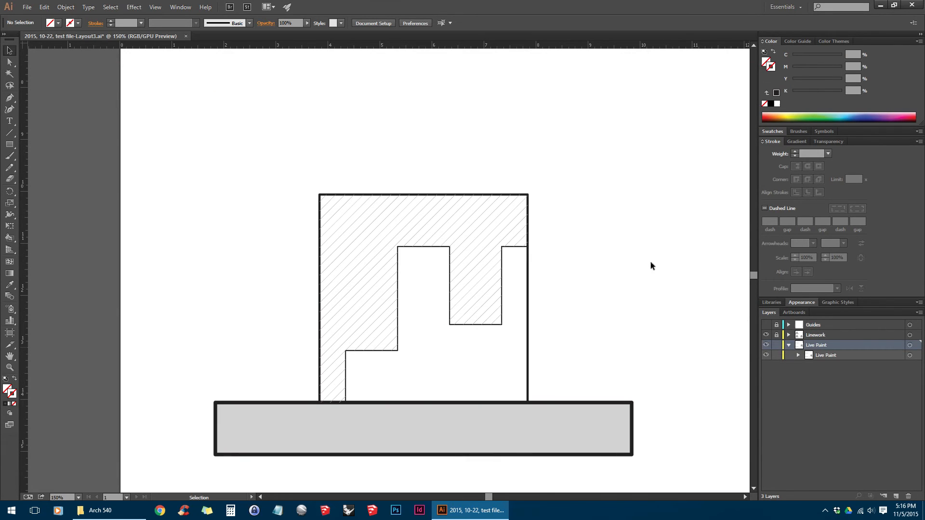
# Sample the dark grey of the lower-right drawing's hatched section with the Live Paint Bucket
pyautogui.hotkey('ctrl', '=')
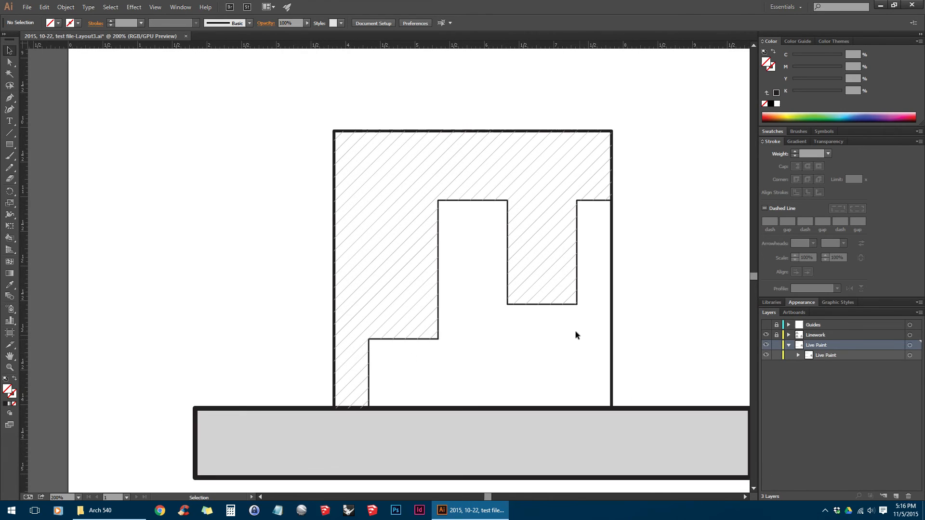
pyautogui.press('k')
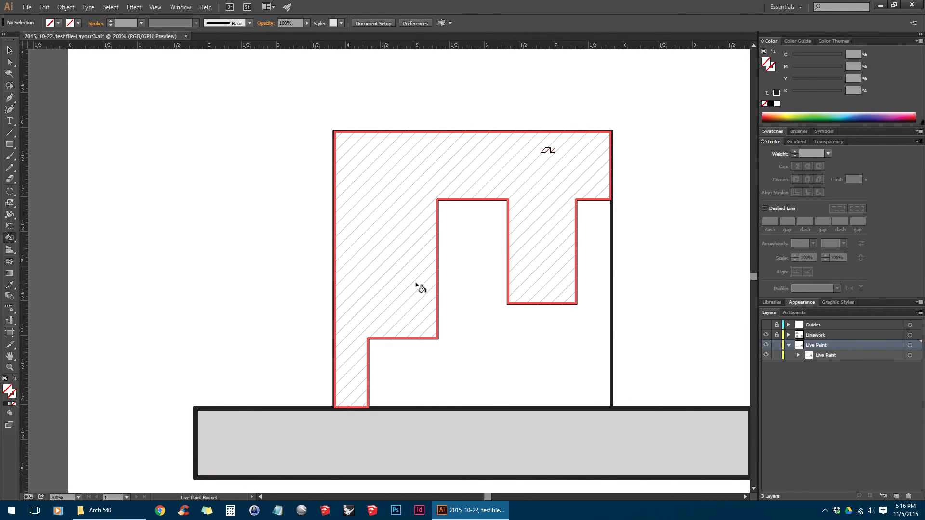
pyautogui.click(508, 181)
pyautogui.scroll(-2, 393, 239)
pyautogui.moveTo(451, 234)
pyautogui.mouseDown()
pyautogui.moveTo(265, 283)
pyautogui.moveTo(276, 285)
pyautogui.mouseUp()
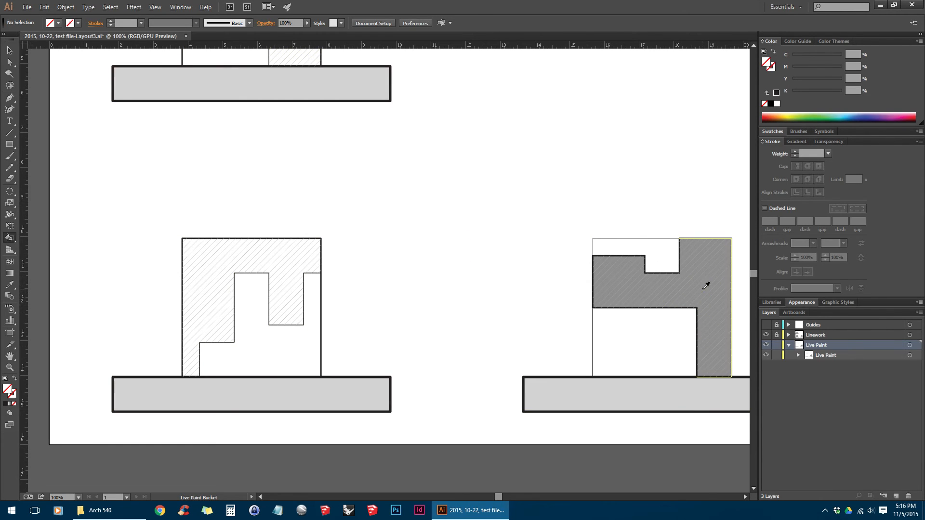
pyautogui.scroll(3, 706, 283)
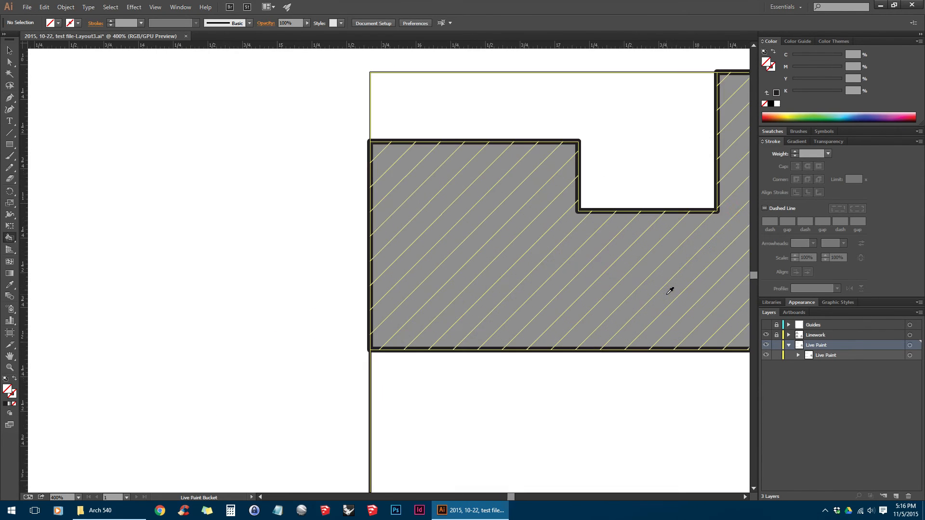
pyautogui.keyDown('alt'); pyautogui.click(683, 280); pyautogui.keyUp('alt')
pyautogui.scroll(-3, 679, 282)
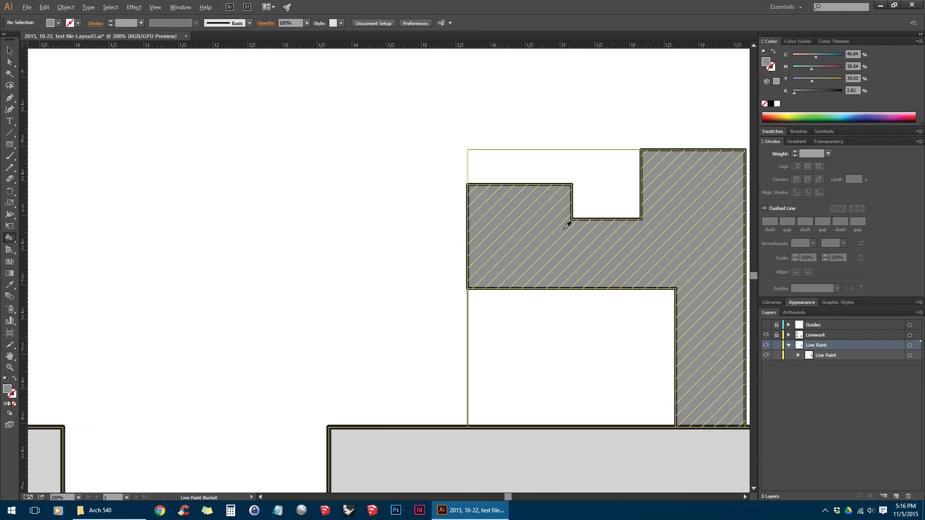
# Resample the lower-right section's dark grey and fill the hatched section region of the lower-left drawing with it
pyautogui.moveTo(599, 326); pyautogui.dragTo(624, 258)
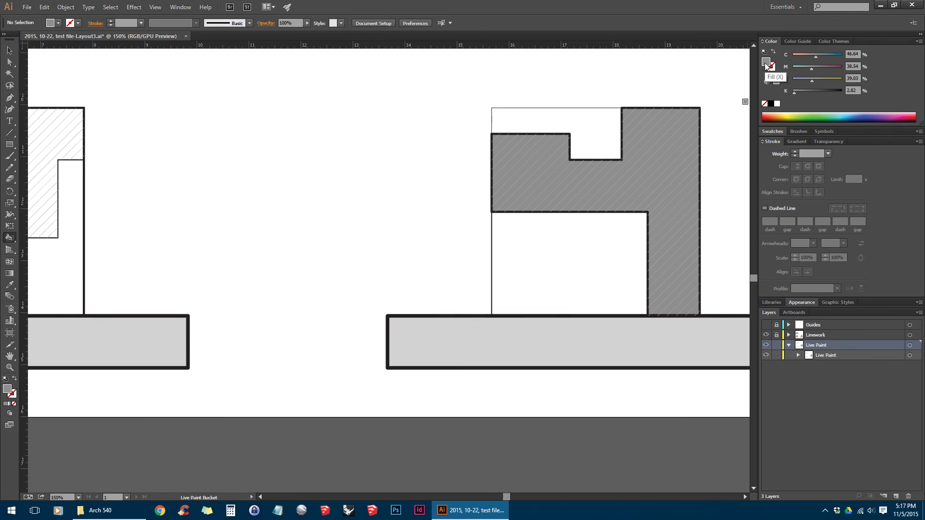
pyautogui.keyDown('alt'); pyautogui.click(536, 335); pyautogui.keyUp('alt')
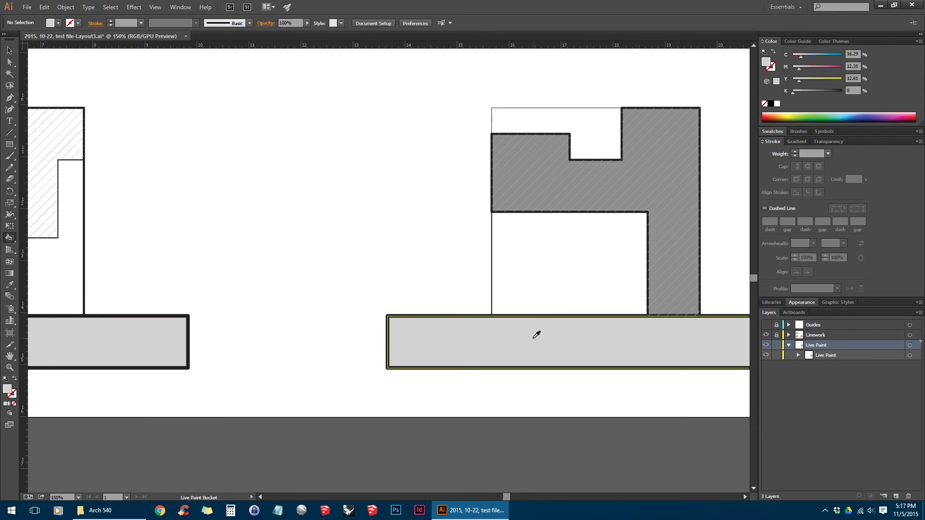
pyautogui.scroll(3, 542, 187)
pyautogui.keyDown('alt'); pyautogui.click(554, 223); pyautogui.keyUp('alt')
pyautogui.scroll(-5, 554, 223)
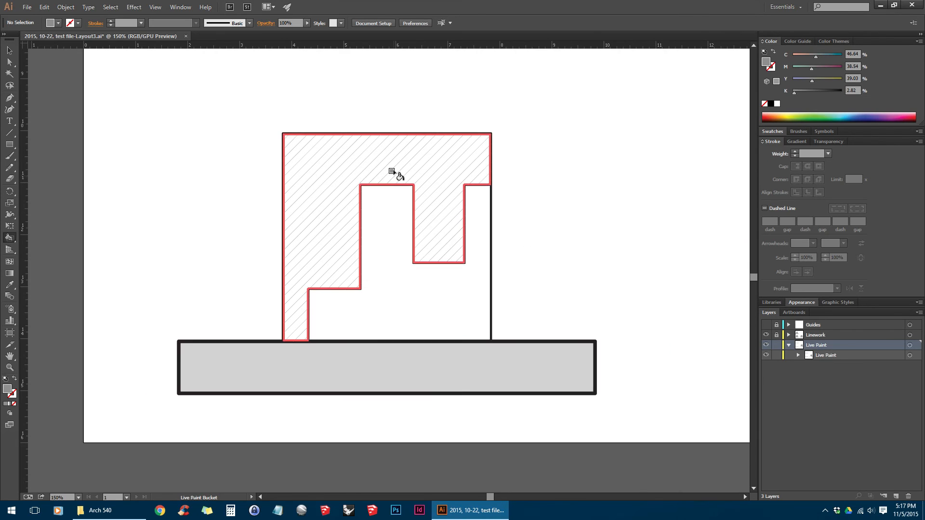
pyautogui.click(400, 176)
# Fill all the hatched strips of the upper-left drawing's section with the same dark grey
pyautogui.scroll(-2, 443, 226)
pyautogui.moveTo(477, 153); pyautogui.dragTo(588, 394)
pyautogui.scroll(2, 581, 296)
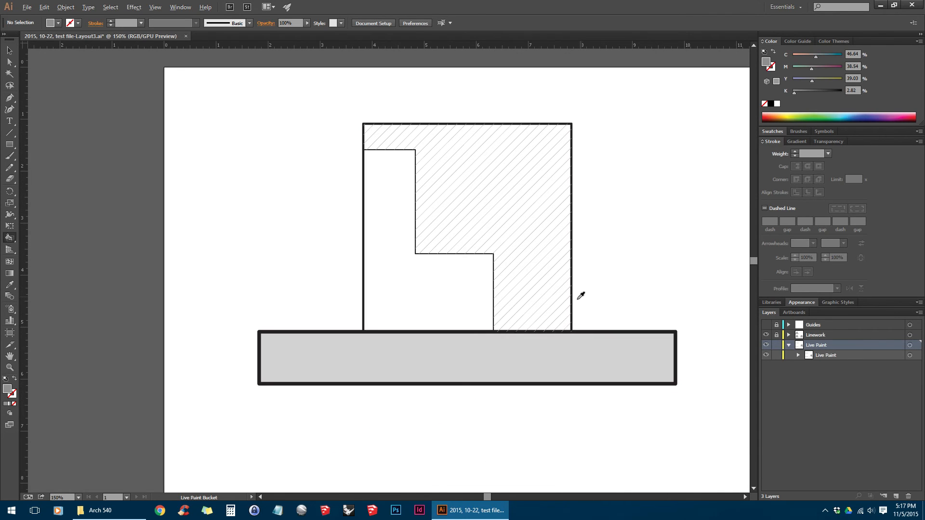
pyautogui.scroll(1, 568, 334)
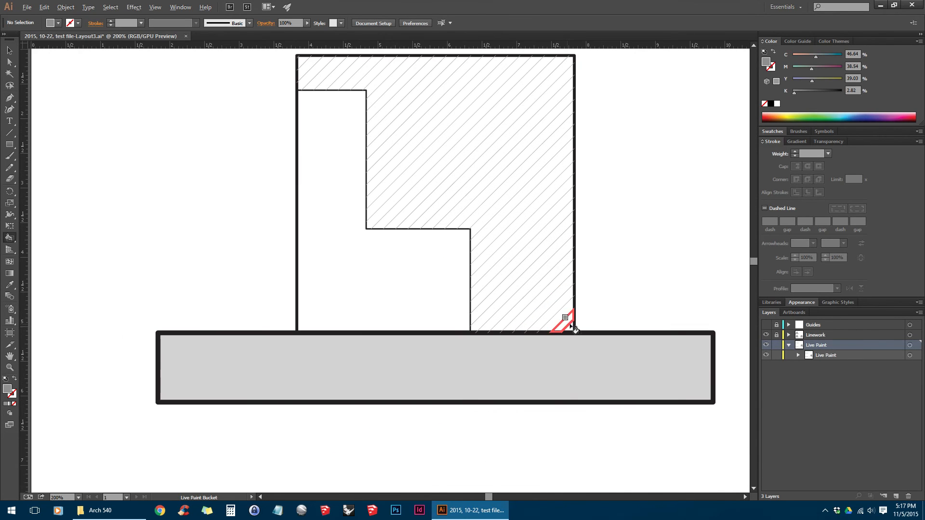
pyautogui.click(479, 185)
pyautogui.moveTo(456, 170); pyautogui.dragTo(523, 293)
pyautogui.moveTo(371, 182)
pyautogui.mouseDown()
pyautogui.moveTo(489, 206)
pyautogui.moveTo(588, 303)
pyautogui.moveTo(500, 231)
pyautogui.mouseUp()
pyautogui.click(496, 229)
# Check the upper-left drawing's section corners for unfilled slivers and fill the tiny one at the lower-right corner with dark grey
pyautogui.scroll(4, 371, 177)
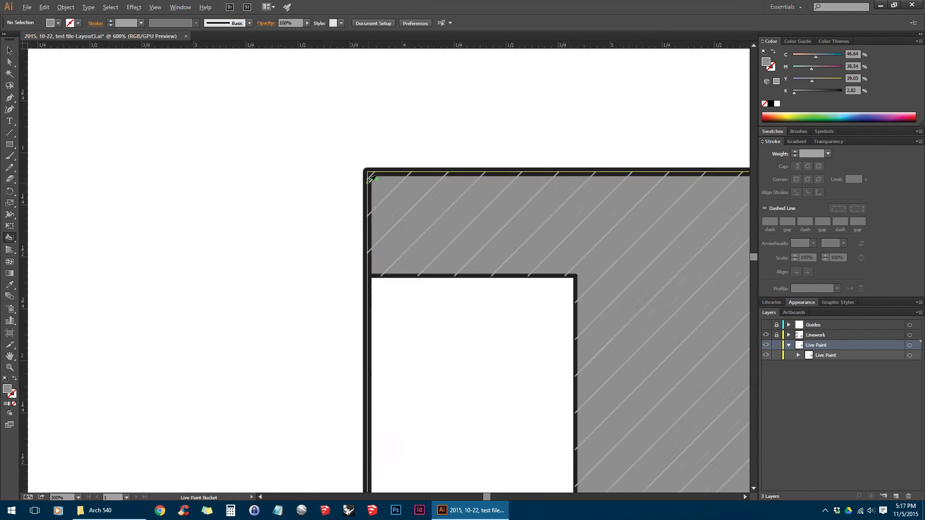
pyautogui.scroll(-3, 558, 295)
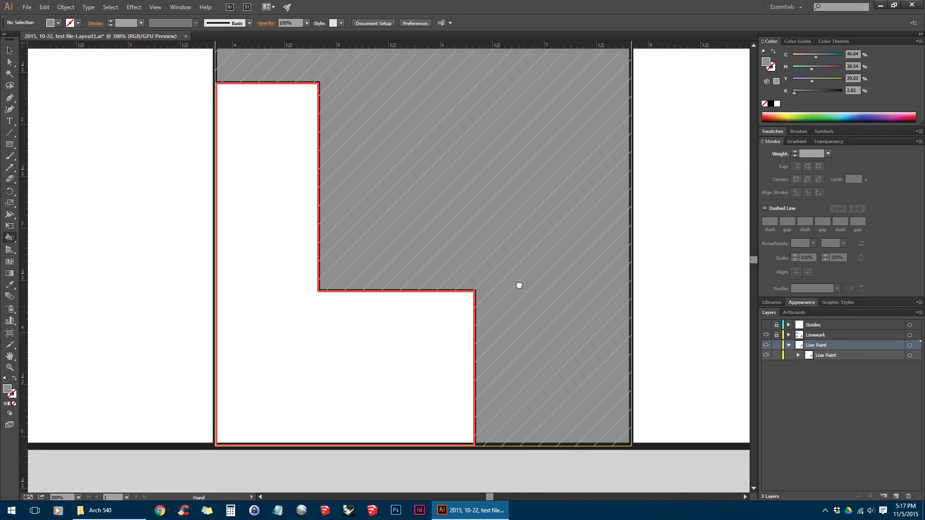
pyautogui.scroll(3, 610, 411)
pyautogui.click(596, 395)
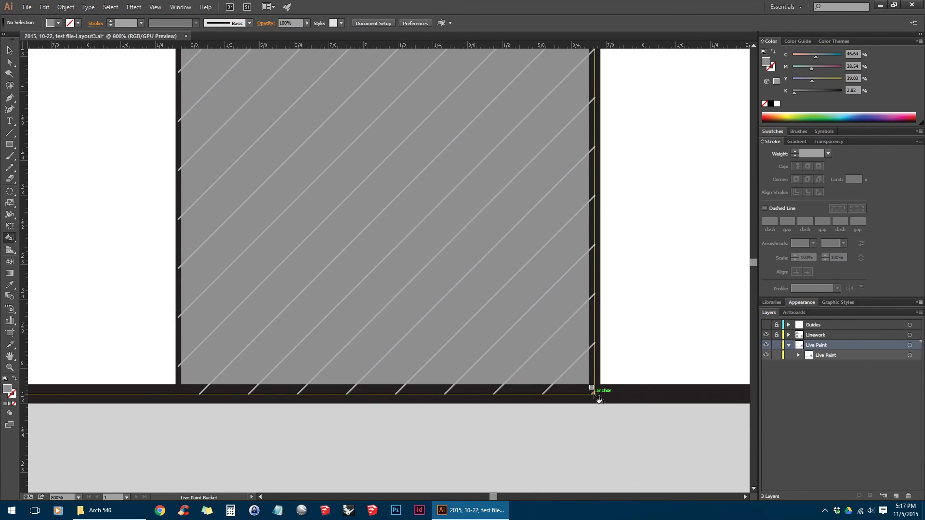
pyautogui.scroll(-2, 573, 363)
pyautogui.scroll(-6, 576, 360)
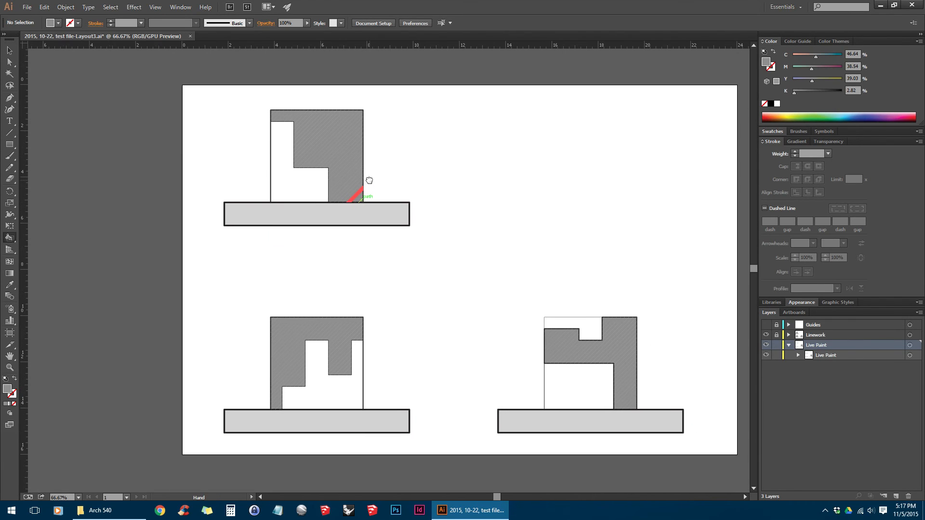
# Set the fill colour to a pale peach of about C 4, M 10, Y 18, K 0
pyautogui.doubleClick(767, 62)
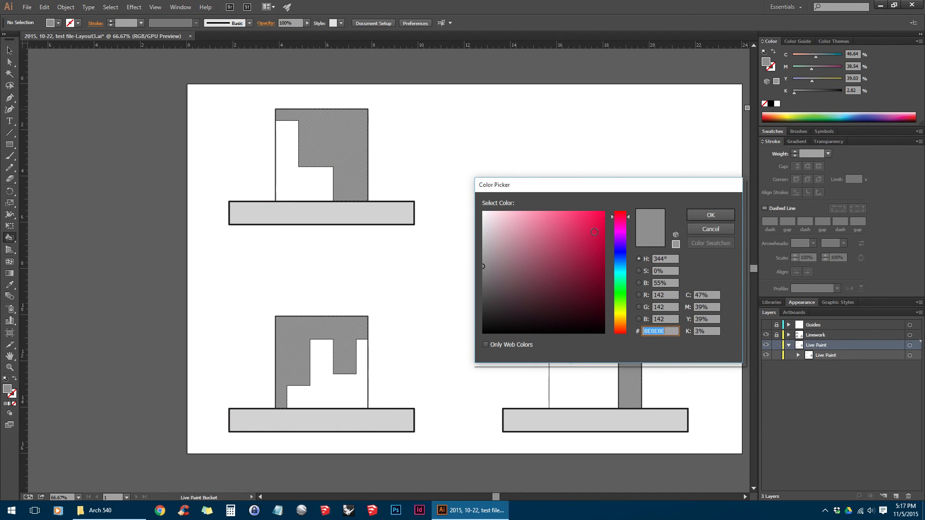
pyautogui.moveTo(623, 301); pyautogui.dragTo(622, 319)
pyautogui.moveTo(520, 223); pyautogui.dragTo(506, 217)
pyautogui.moveTo(625, 319); pyautogui.dragTo(625, 322)
pyautogui.moveTo(501, 217); pyautogui.dragTo(502, 219)
pyautogui.click(711, 214)
# Fill the white unhatched regions inside all three drawings with the pale peach
pyautogui.click(314, 182)
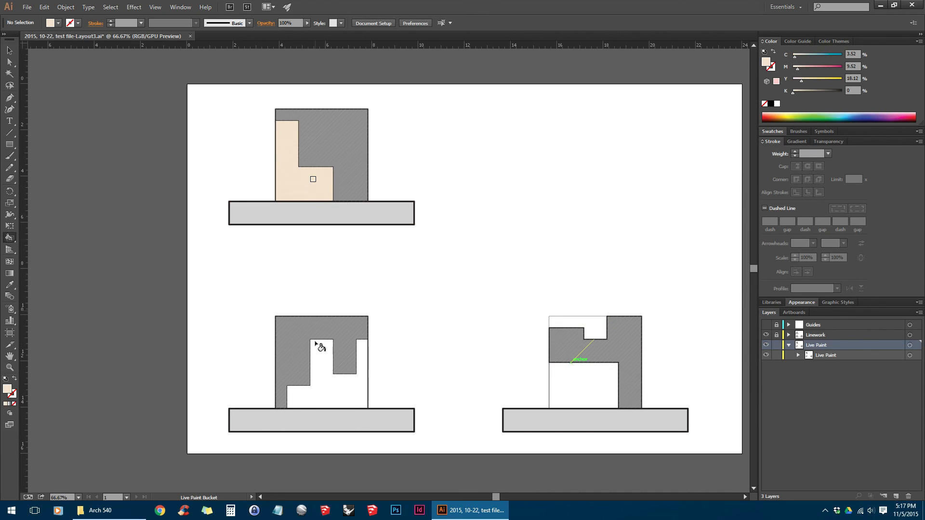
pyautogui.click(328, 385)
pyautogui.click(591, 380)
pyautogui.click(593, 321)
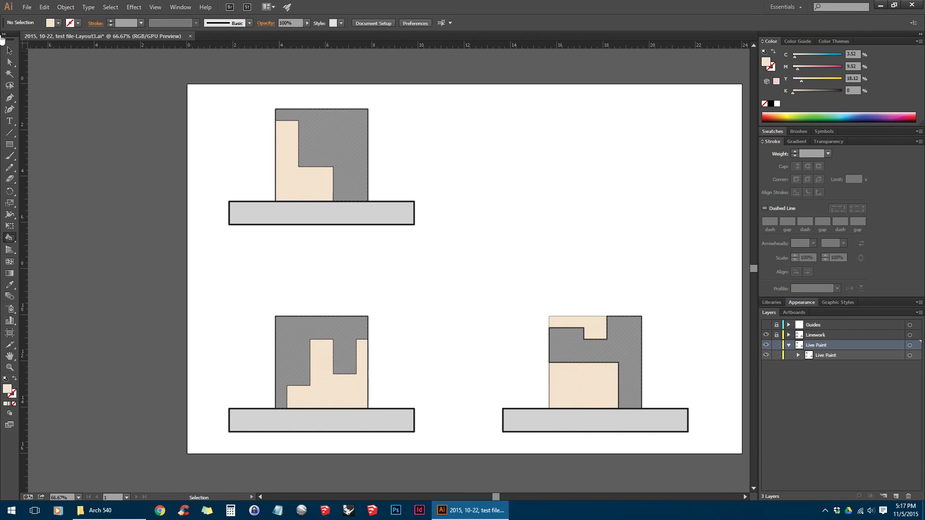
# Expand the unlocked Linework layer, select everything on its Grade sublayer and set the stroke weight to 3.5 pt
pyautogui.click(10, 50)
pyautogui.moveTo(546, 238); pyautogui.dragTo(503, 230)
pyautogui.scroll(-1, 503, 230)
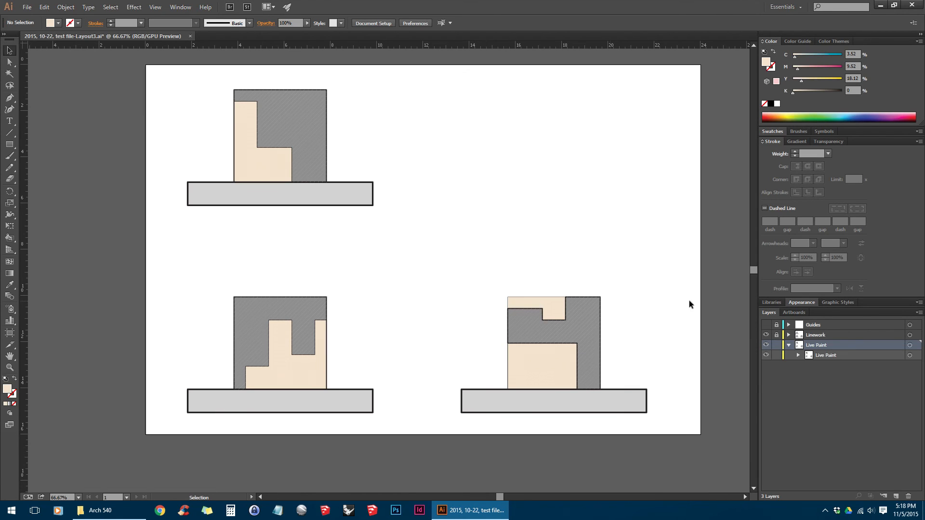
pyautogui.click(789, 334)
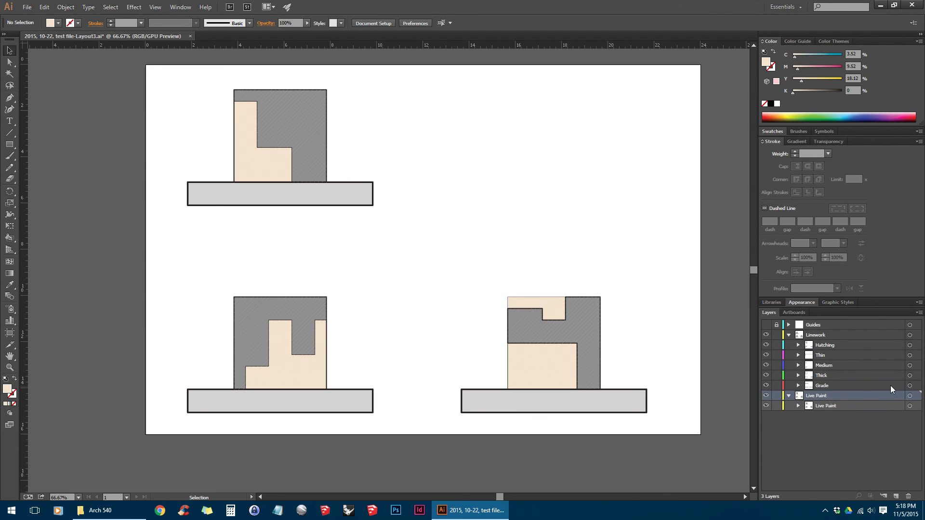
pyautogui.click(910, 386)
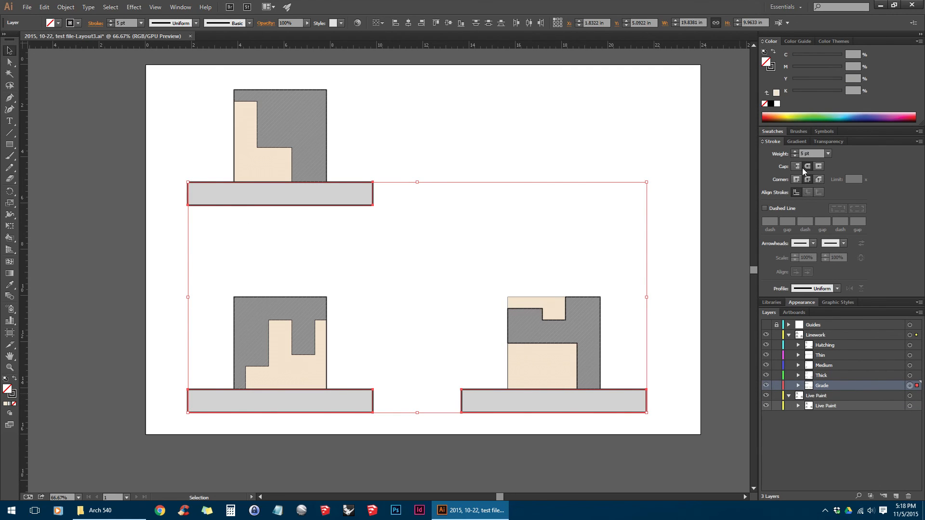
pyautogui.click(815, 153)
pyautogui.write('3.5')
pyautogui.press('Return')
pyautogui.click(658, 257)
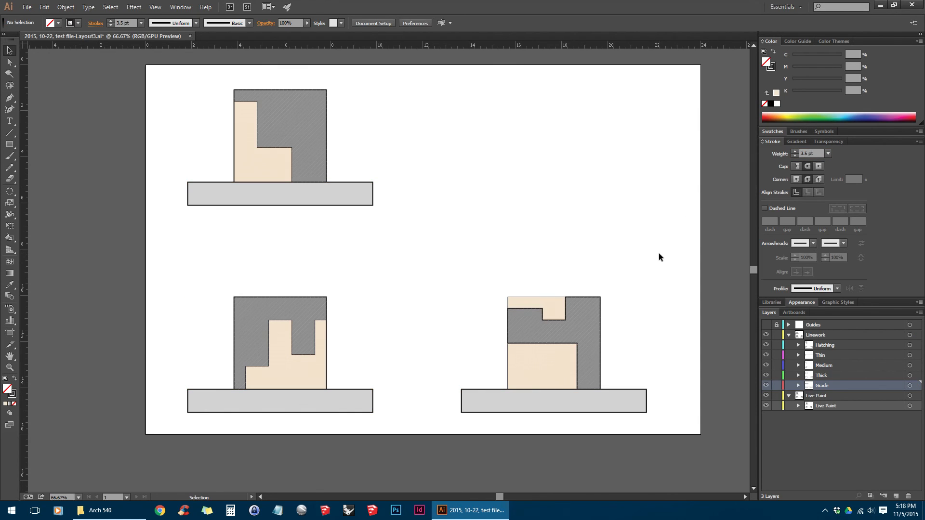